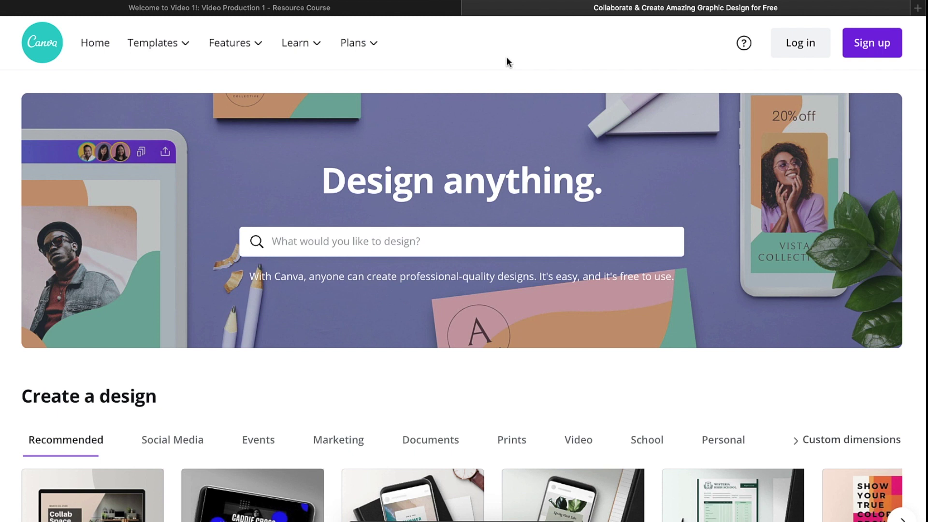
Switch to the Video Production 1 course and create a new folder named "Home Page" in its files
left_click(409, 10)
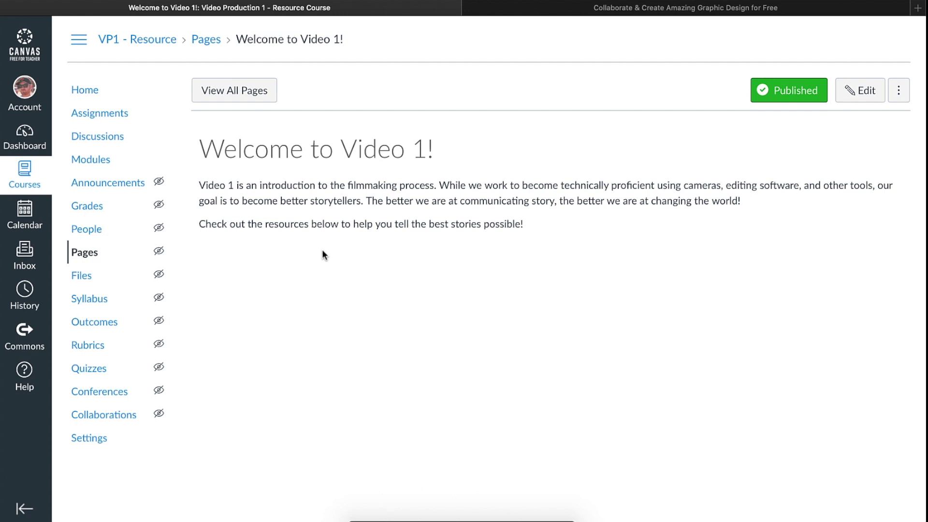
left_click(85, 283)
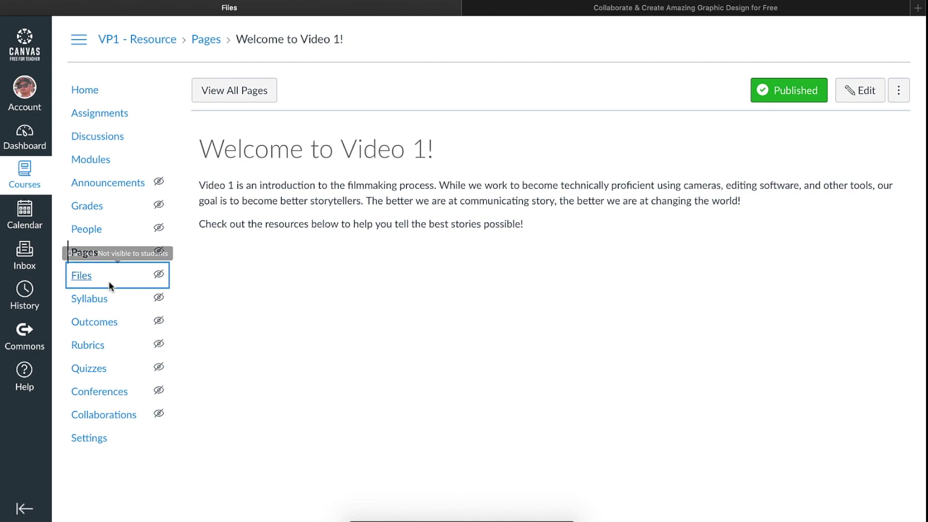
left_click(768, 91)
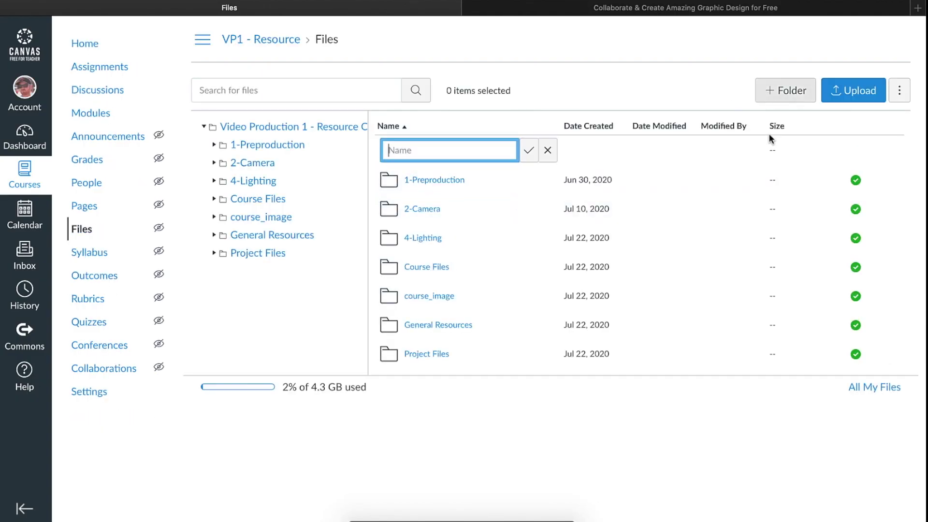
type("Home Page")
key("Return")
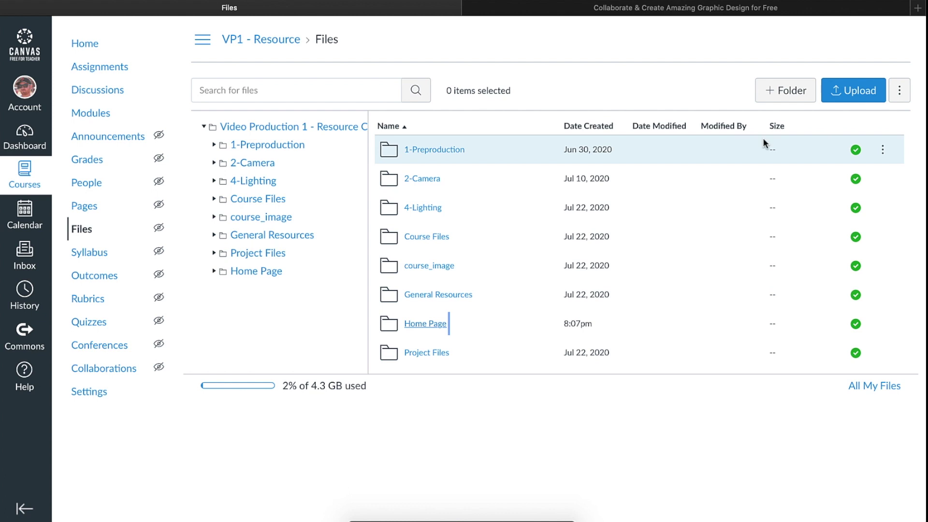
Upload the Artboard PNGs from Finder's Homepage Canvas "Video 1" folder and the icons from its "Social Media" folder into the course's Home Page folder
left_click(427, 323)
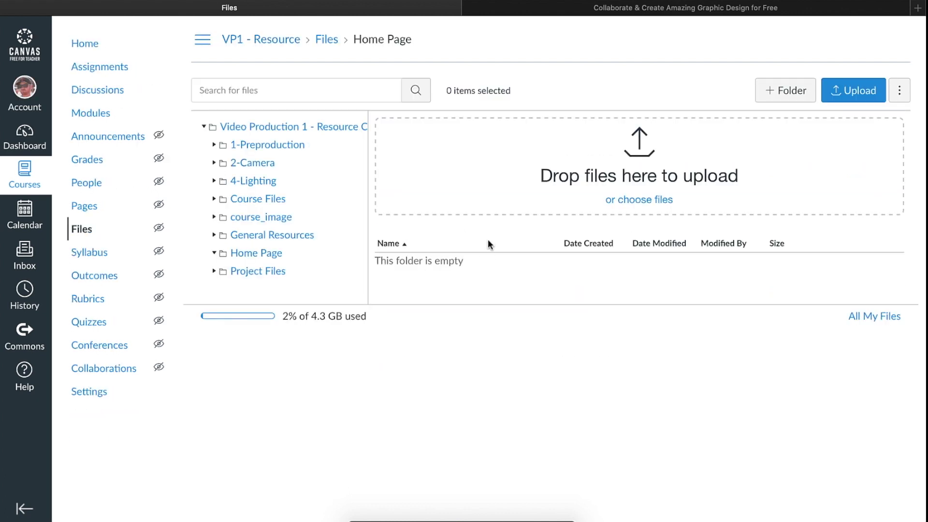
key("super+Tab")
key("super+Tab")
key("super+Tab")
key("super+Tab")
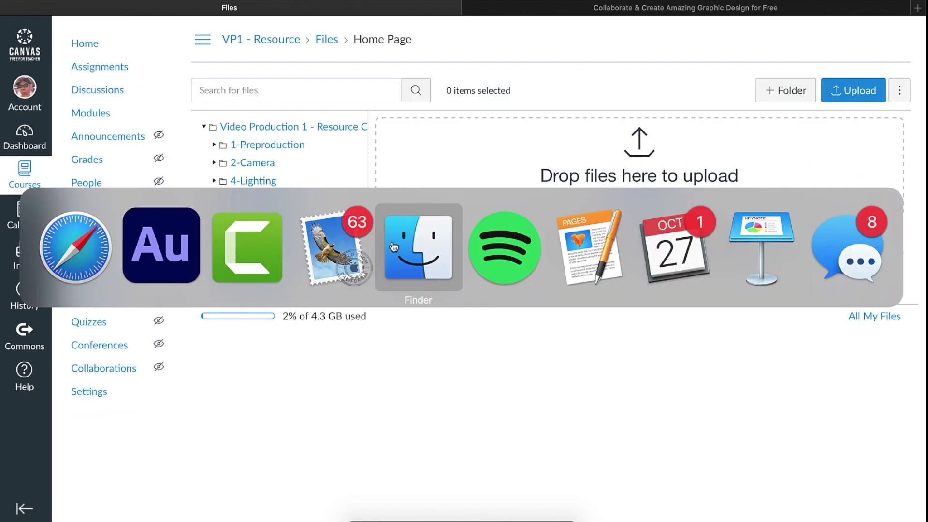
left_click(196, 92)
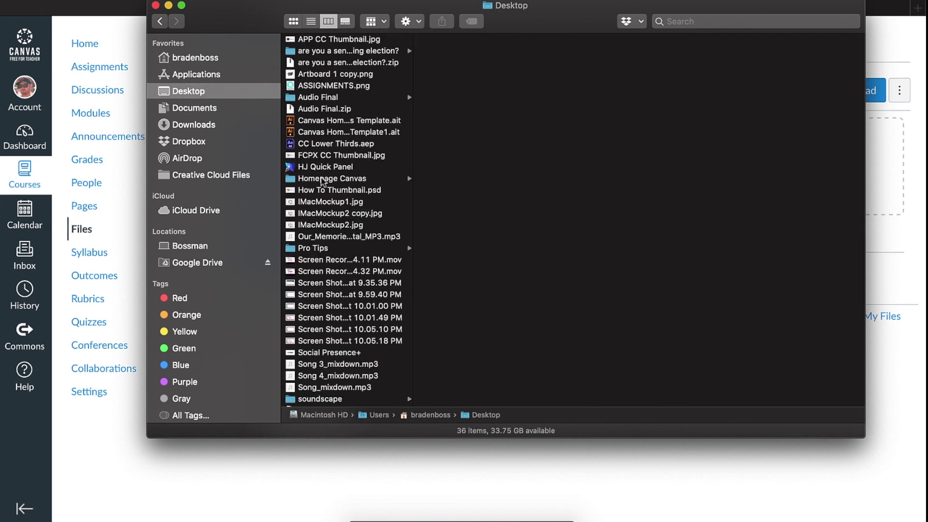
left_click(349, 178)
left_click(444, 64)
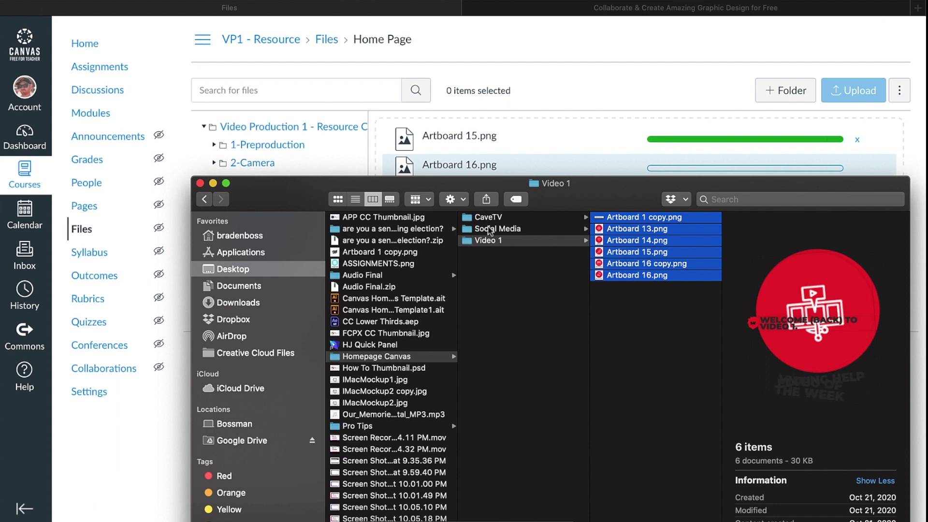
left_click(496, 228)
left_click_drag(619, 266, 626, 165)
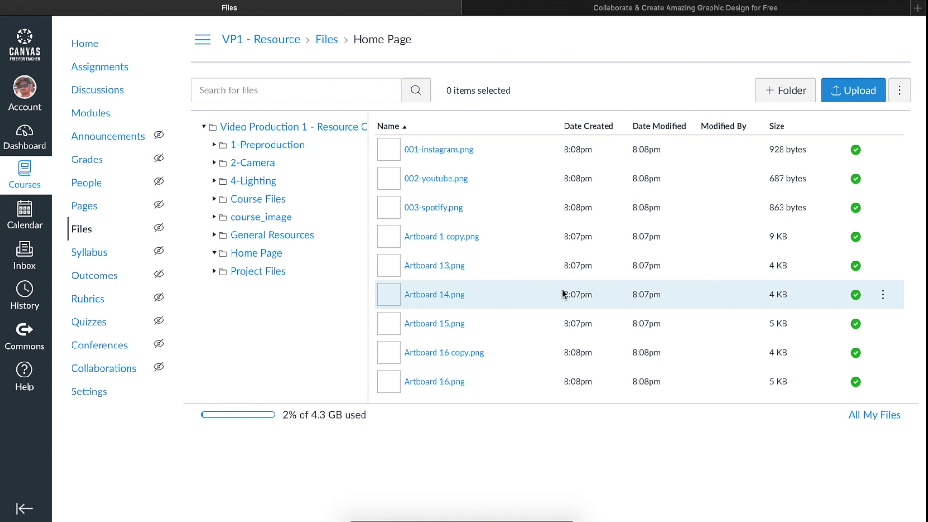
Open the course page "Welcome to Video 1!" for editing and add an empty line above its first paragraph
left_click(77, 207)
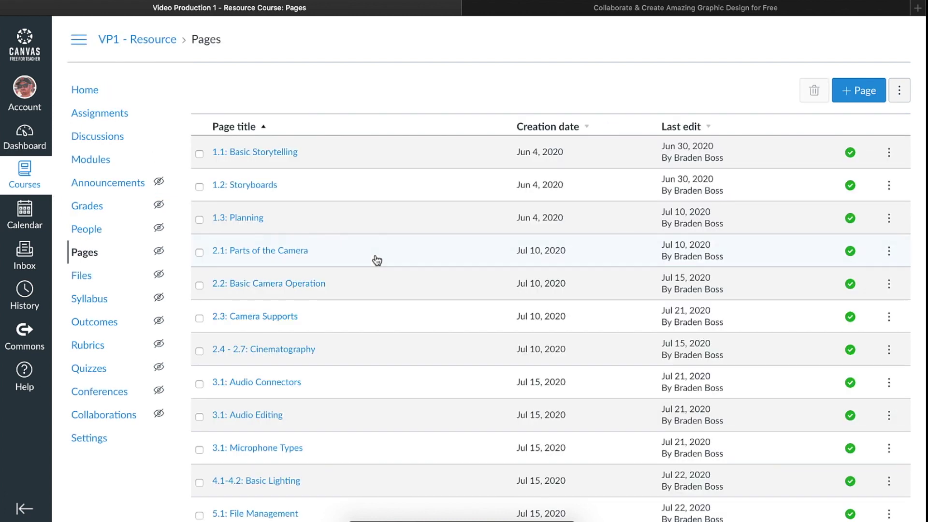
scroll(375, 259, "down", 5)
left_click(259, 492)
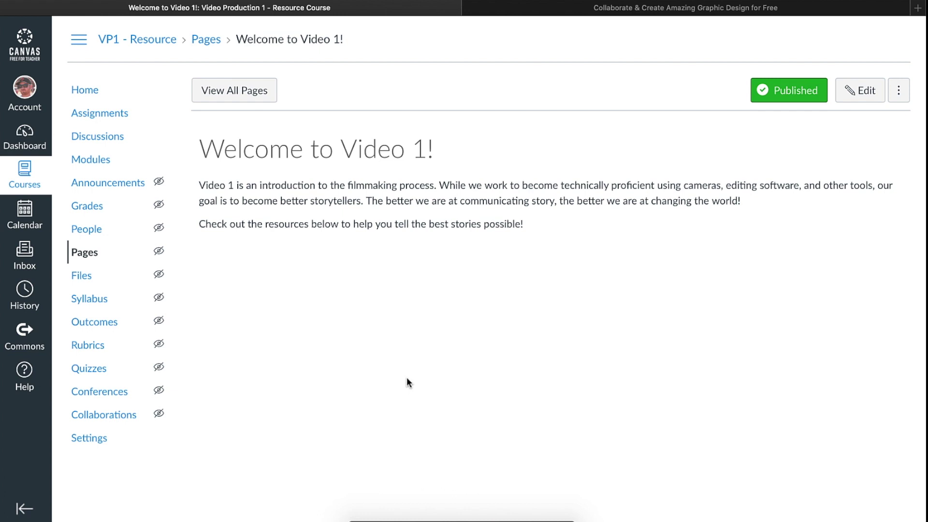
left_click(860, 90)
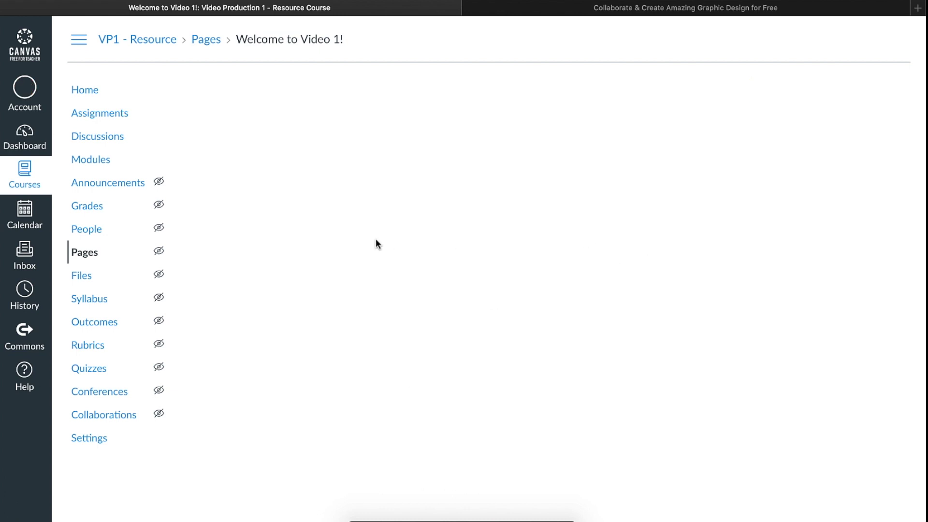
left_click(210, 202)
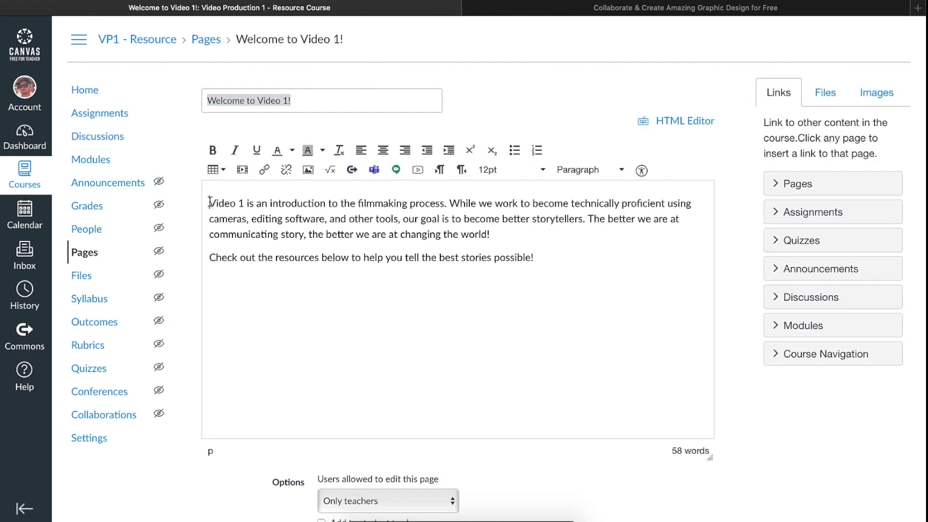
key("Return")
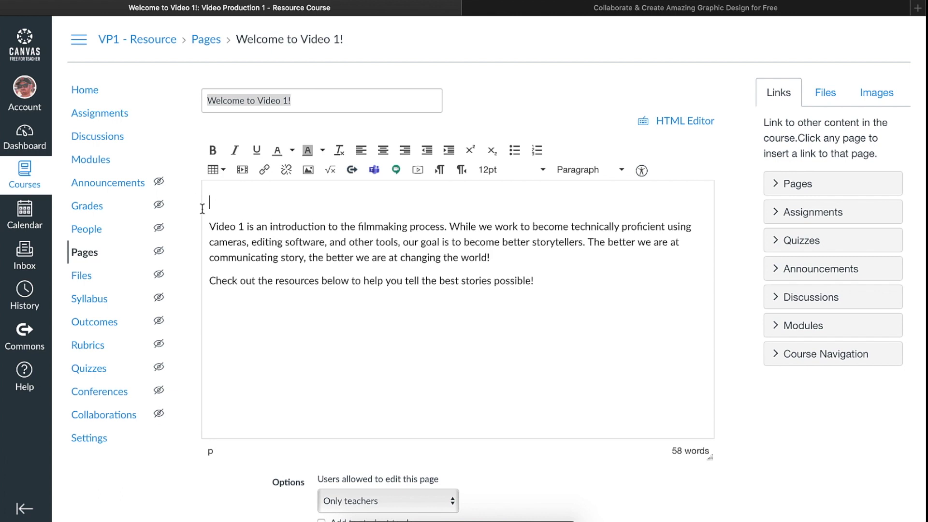
left_click(275, 203)
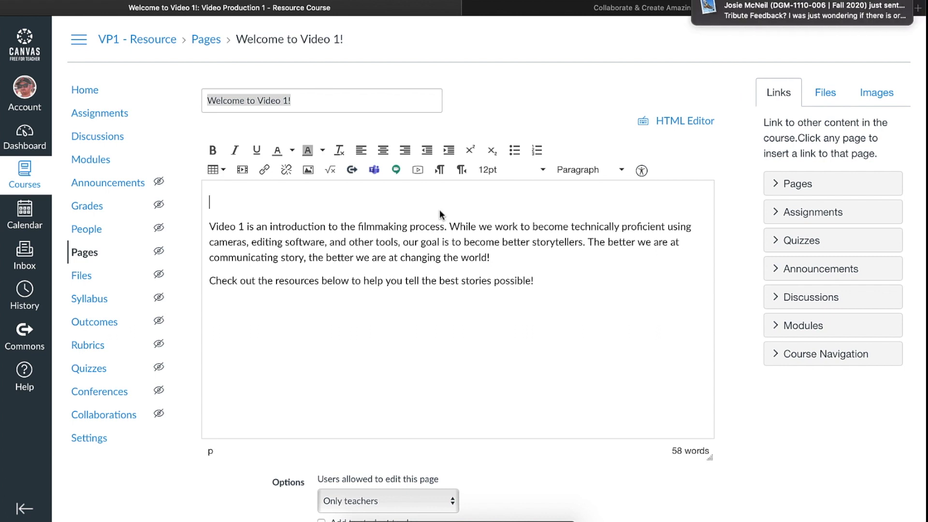
Insert "Artboard 1 copy.png" from the course's Home Page folder as a decorative image on the empty first line
left_click(310, 177)
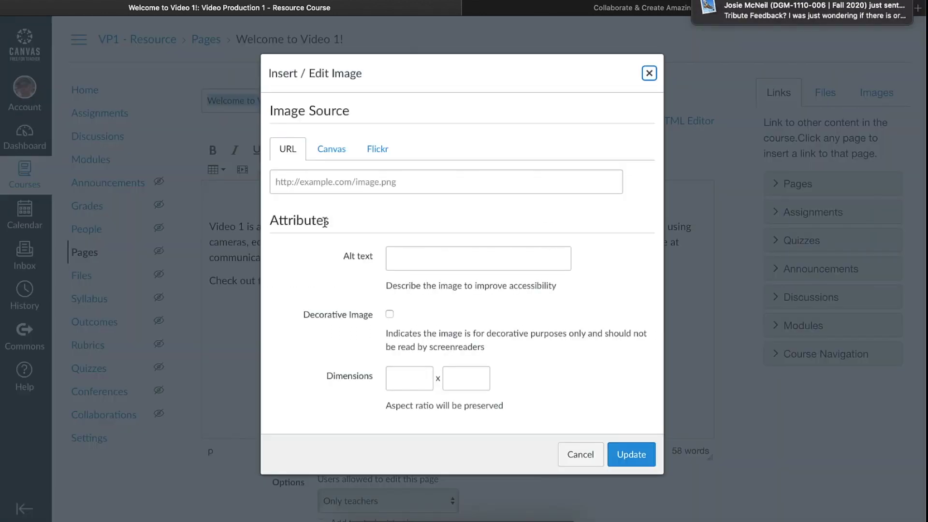
left_click(332, 153)
left_click(307, 208)
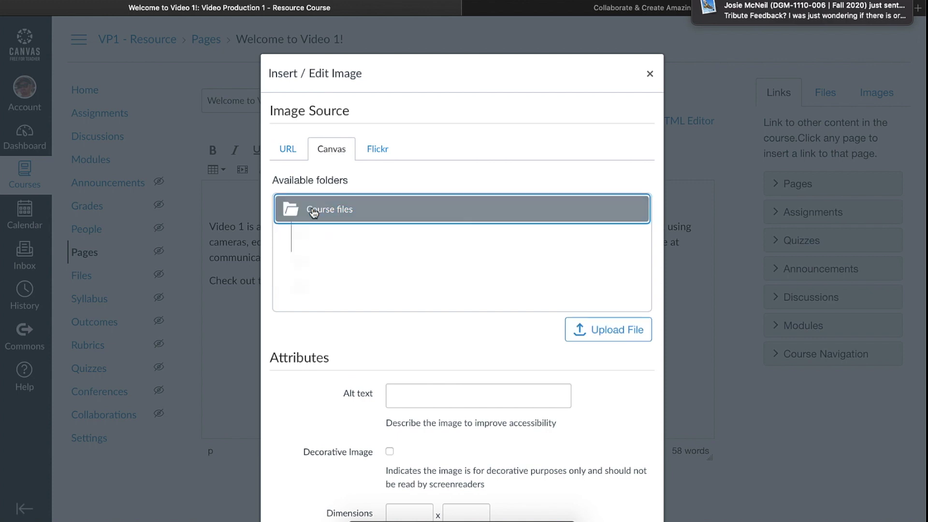
scroll(361, 232, "down", 4)
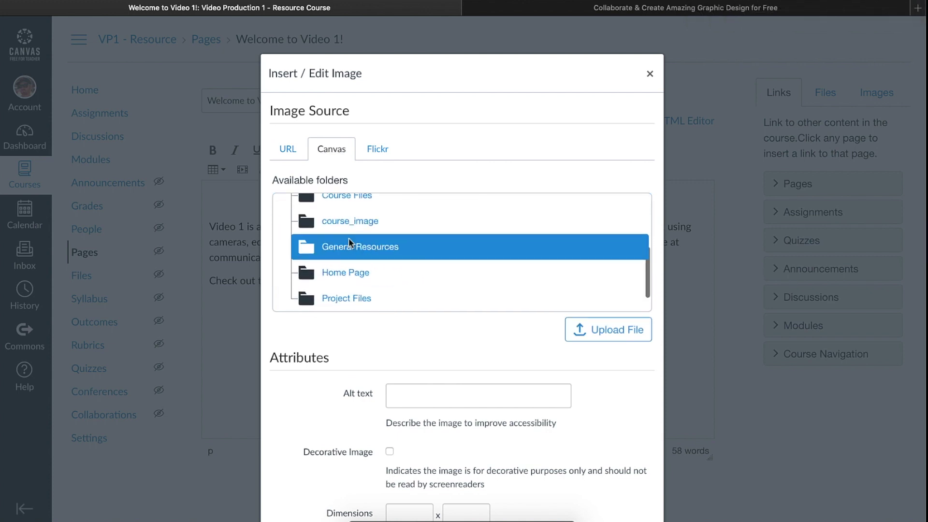
left_click(339, 273)
scroll(402, 263, "down", 5)
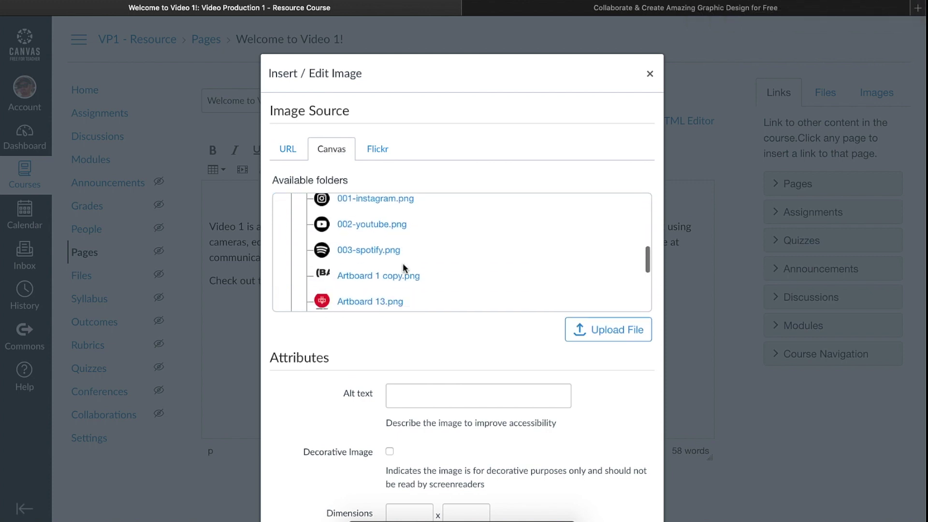
left_click(377, 246)
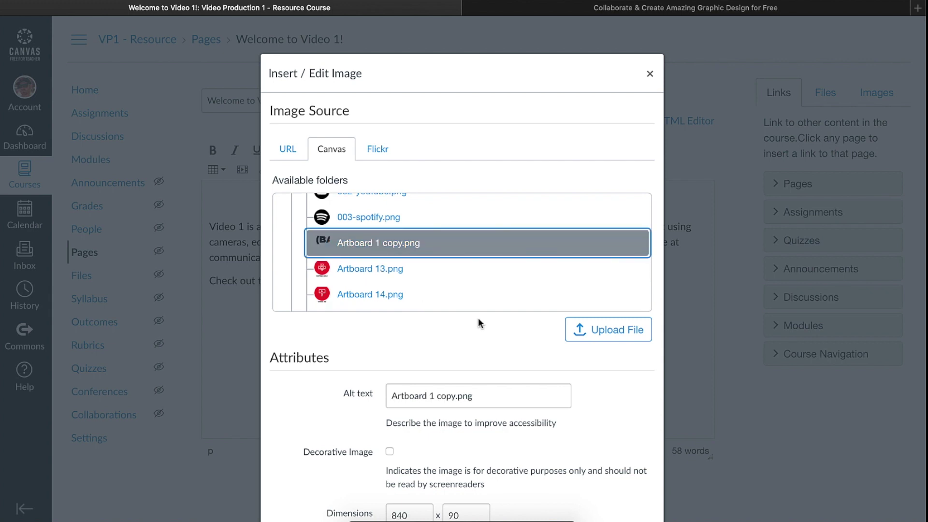
scroll(477, 317, "down", 3)
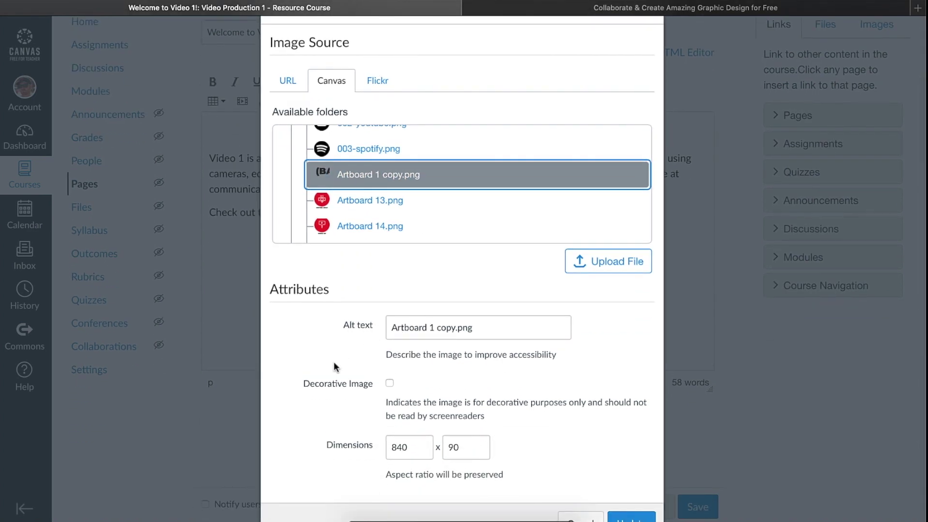
left_click(390, 384)
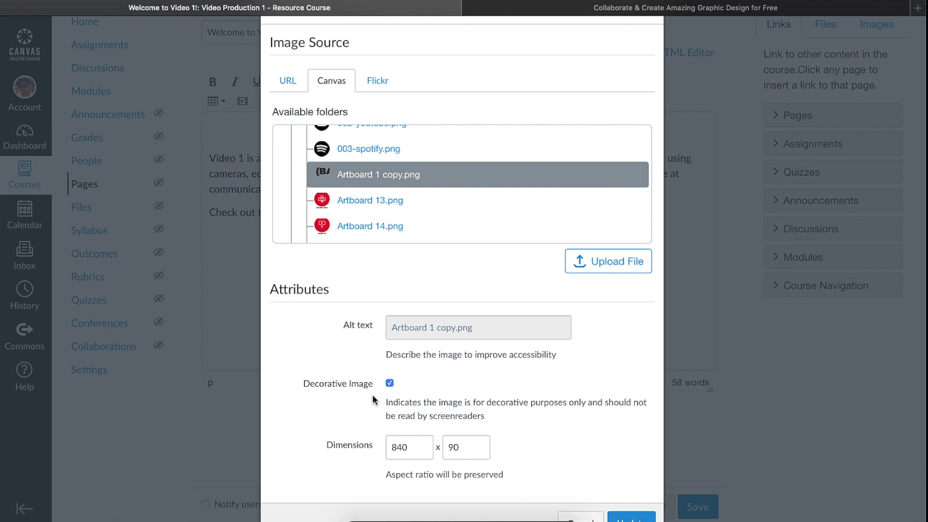
scroll(586, 437, "down", 1)
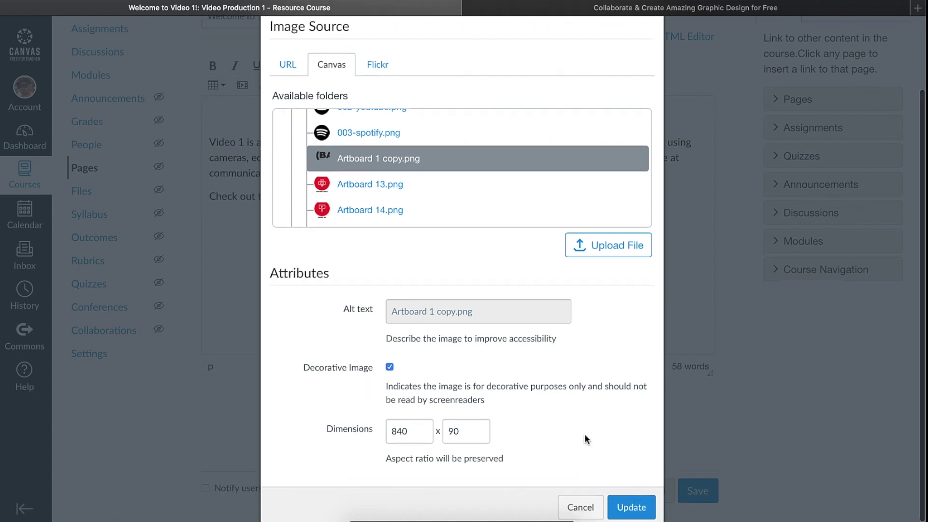
left_click(630, 507)
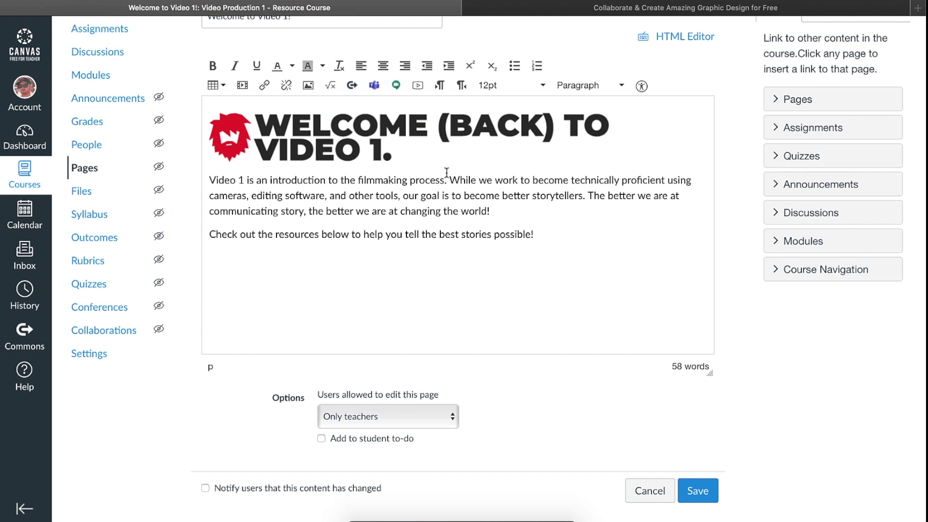
Insert a table with five columns and one row below the "Check out the resources below" line
left_click(544, 234)
key("Return")
left_click(216, 85)
mouse_move(237, 106)
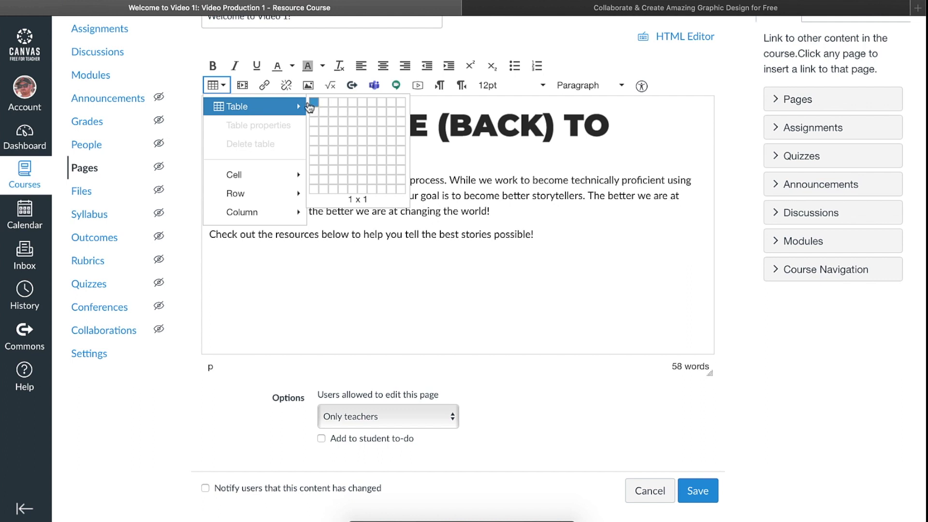
left_click(354, 106)
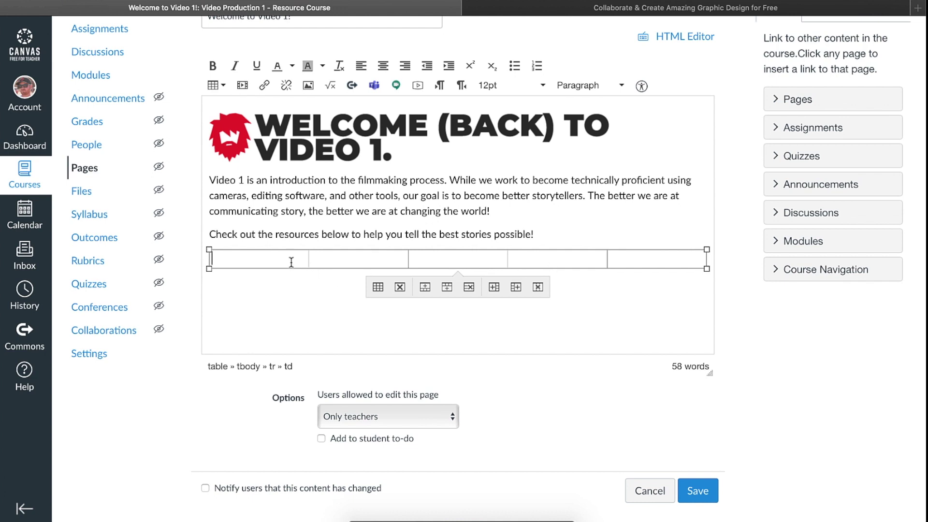
Insert "Artboard 14.png" from the course's Home Page folder as a decorative image in the table's first cell
left_click(310, 90)
left_click(331, 156)
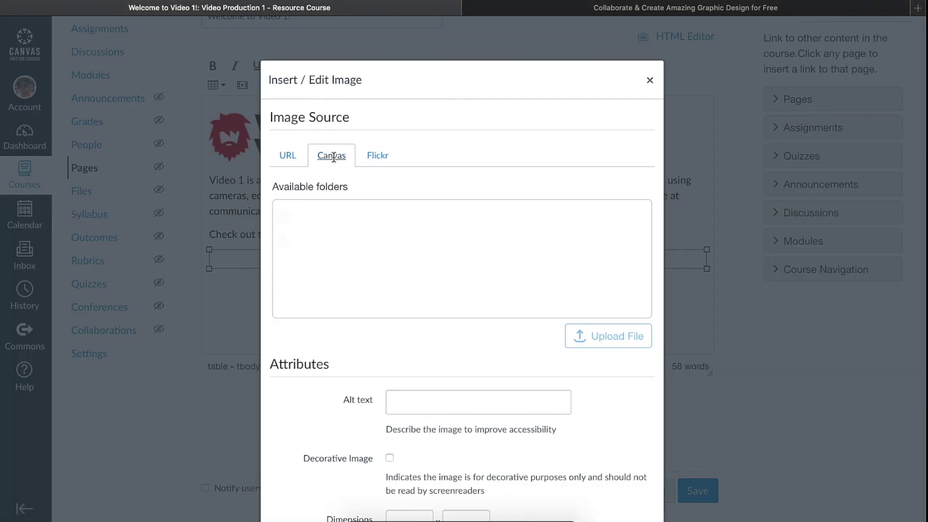
left_click(339, 215)
left_click(332, 265)
scroll(336, 266, "down", 2)
scroll(335, 267, "down", 2)
left_click(333, 272)
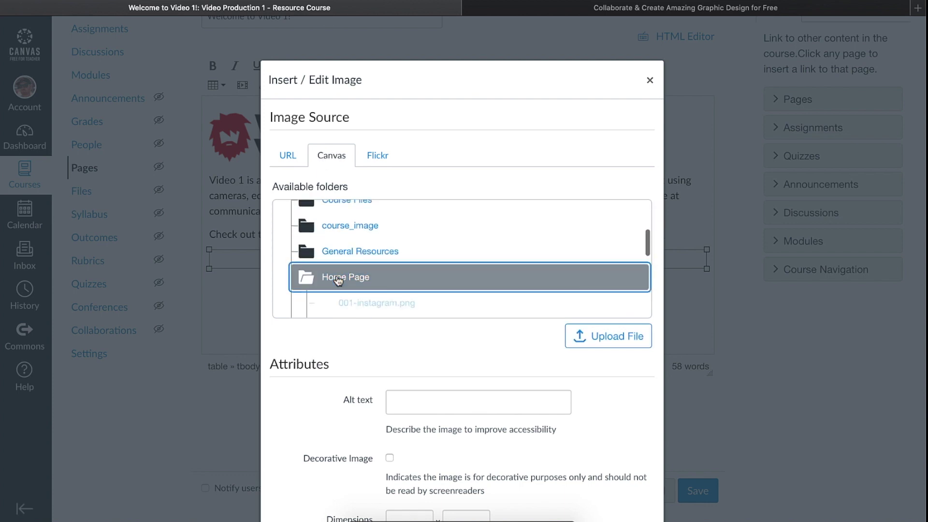
scroll(360, 275, "down", 5)
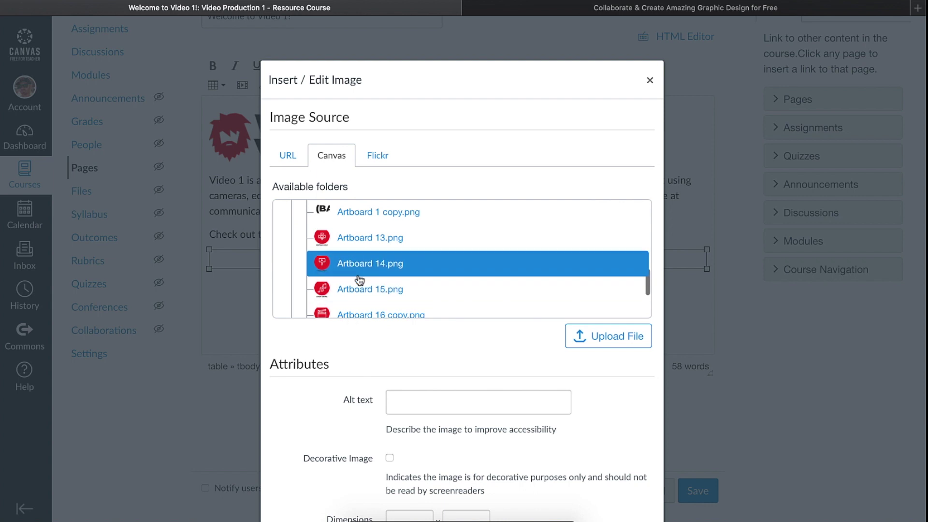
scroll(357, 280, "down", 2)
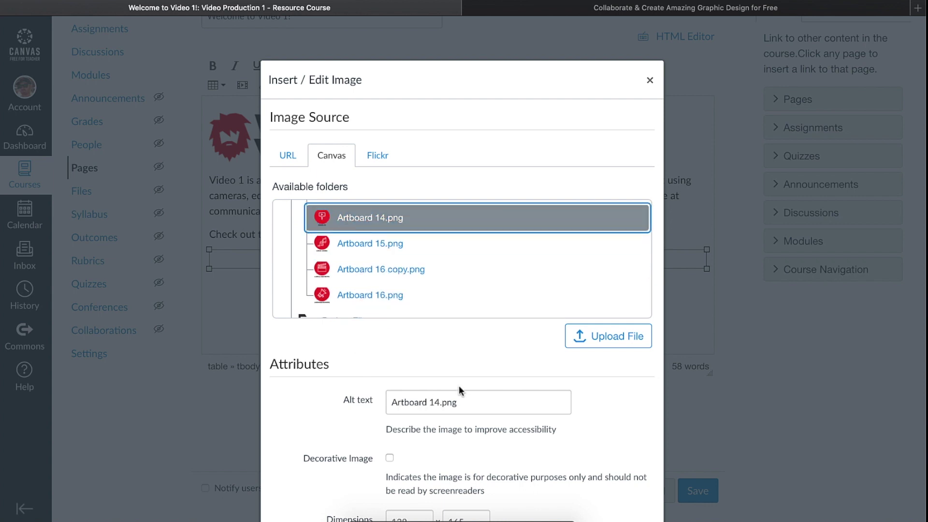
scroll(460, 389, "down", 3)
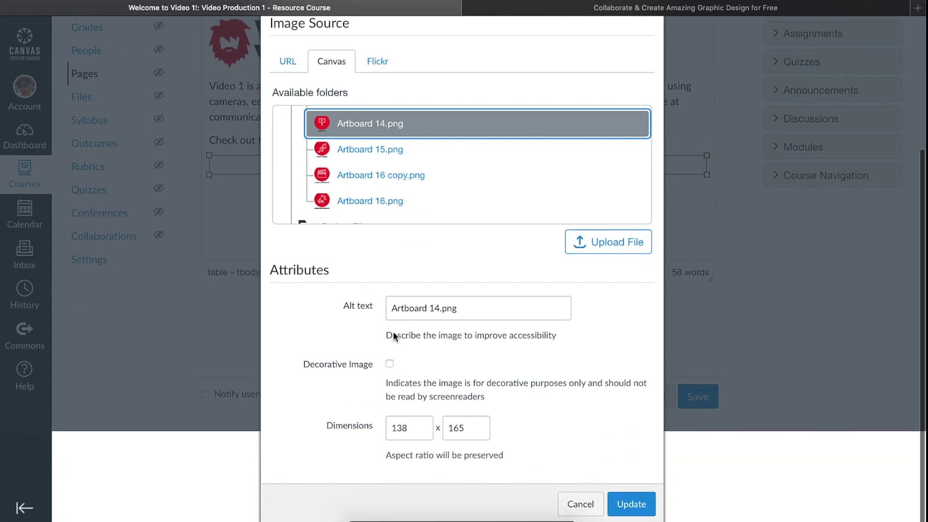
left_click(389, 365)
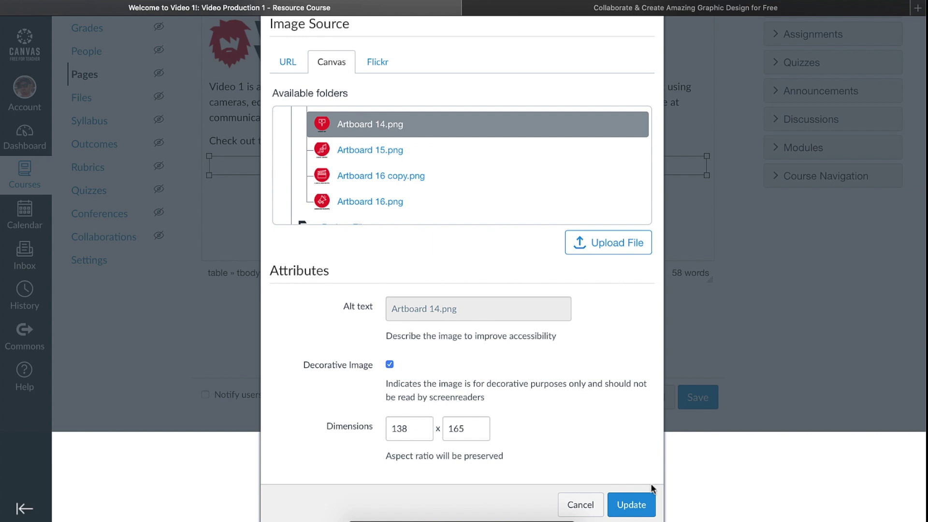
left_click(621, 504)
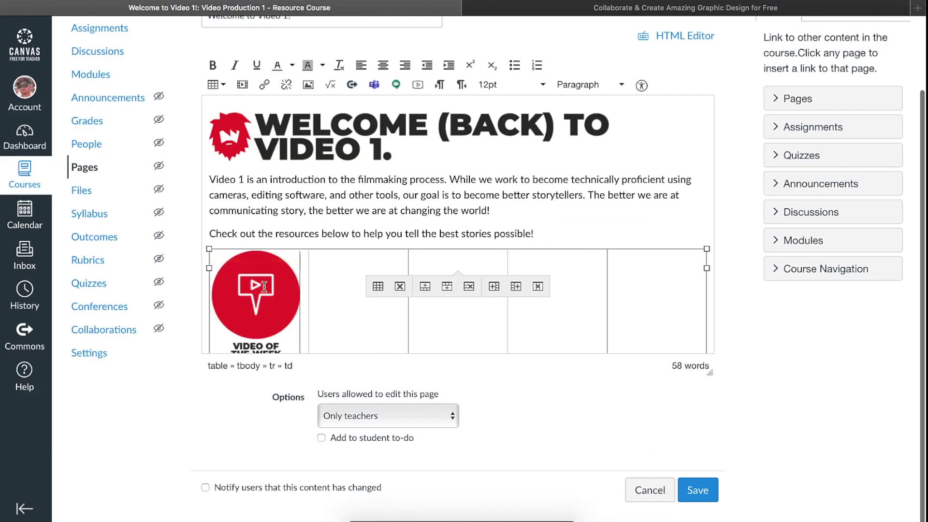
Resize the Video of the Week icon in the table's first cell to 95 by 114 pixels
left_click(265, 290)
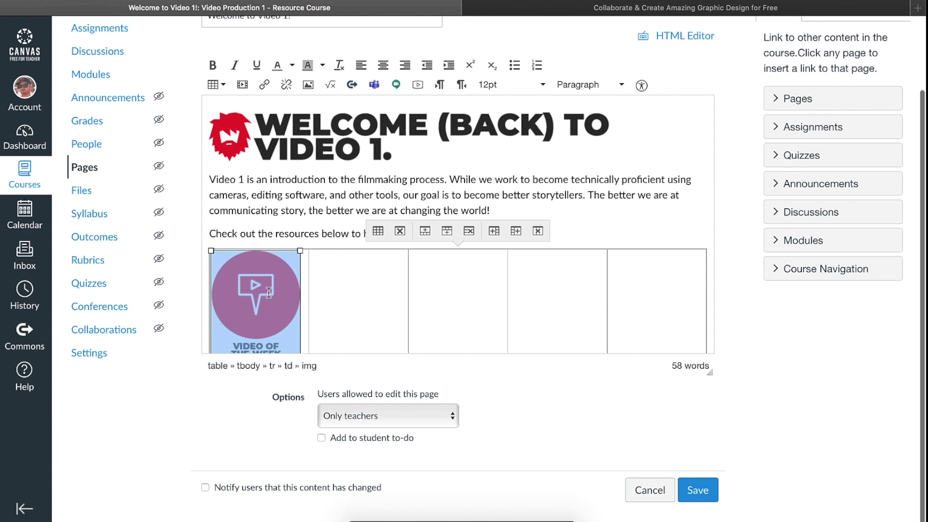
left_click(308, 85)
double_click(404, 384)
type("95")
key("Tab")
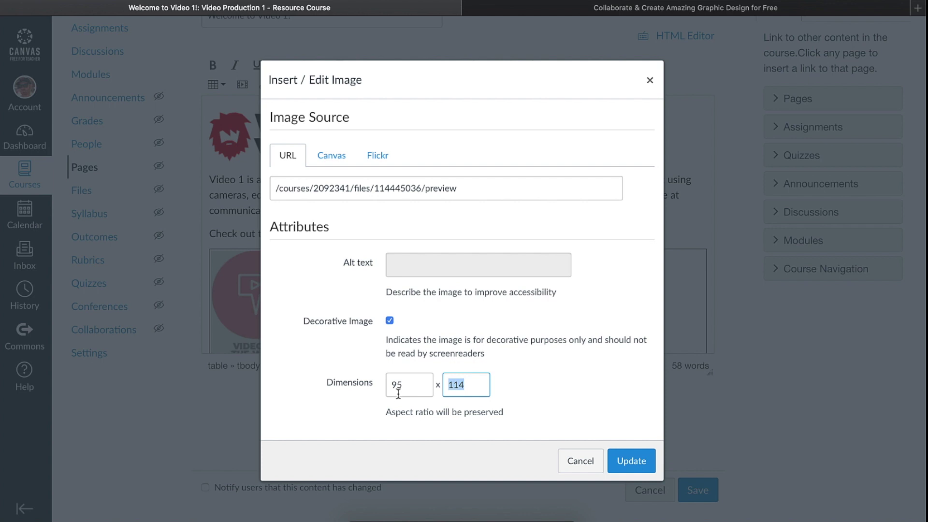
left_click(632, 460)
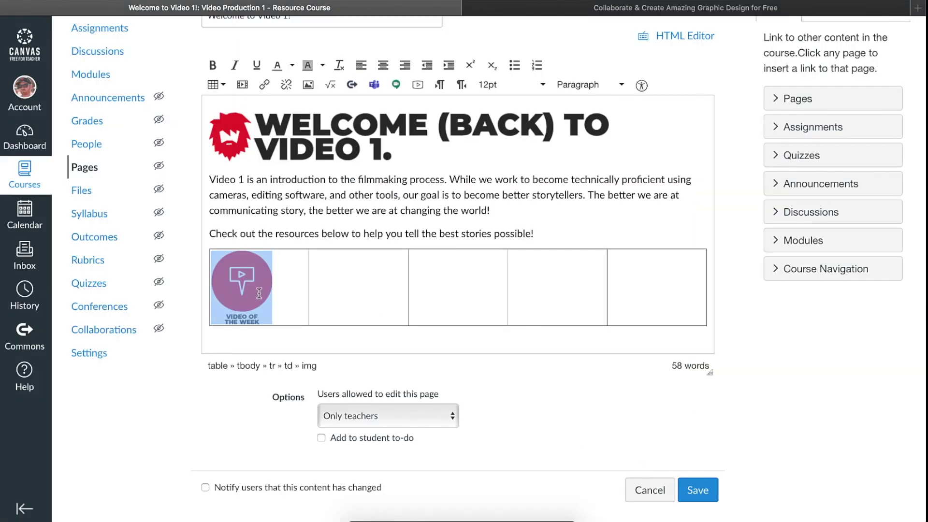
left_click(356, 289)
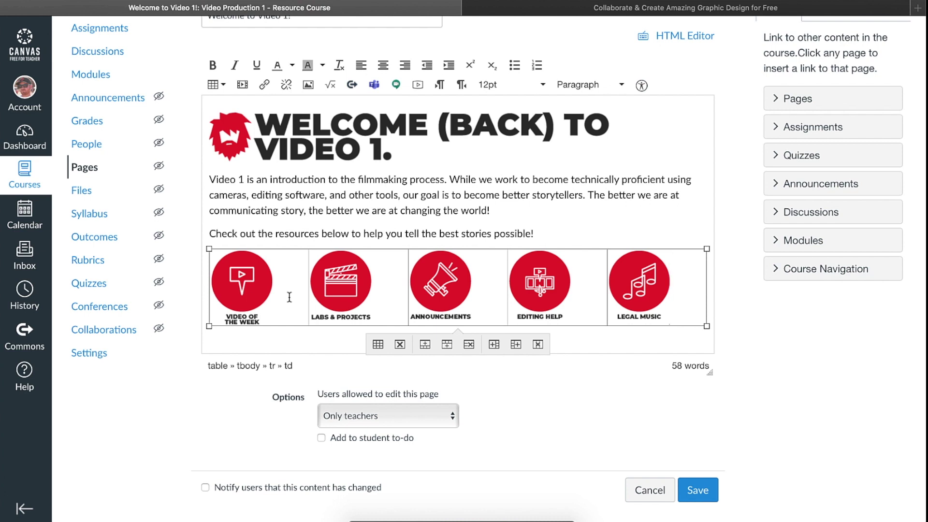
Center the icons in all five cells of the resource table
left_click(291, 297)
left_click_drag(283, 282, 638, 283)
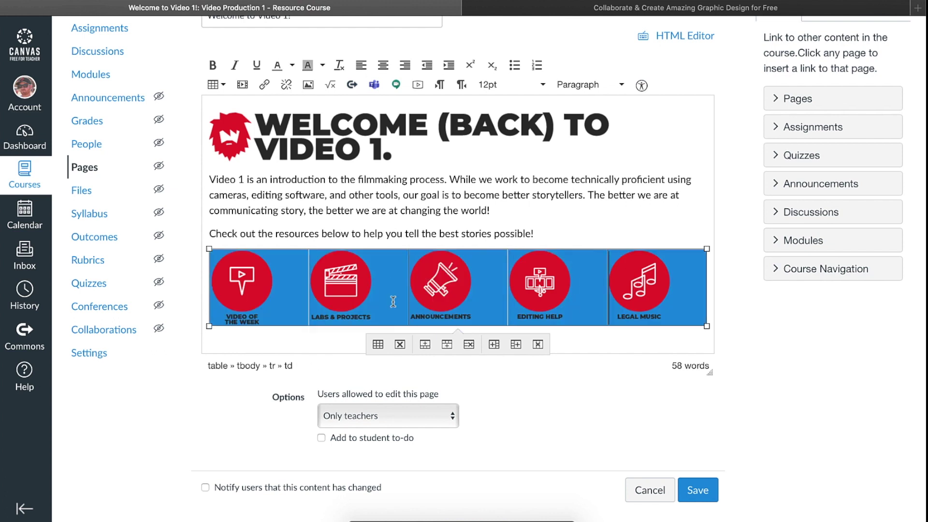
scroll(384, 261, "up", 1)
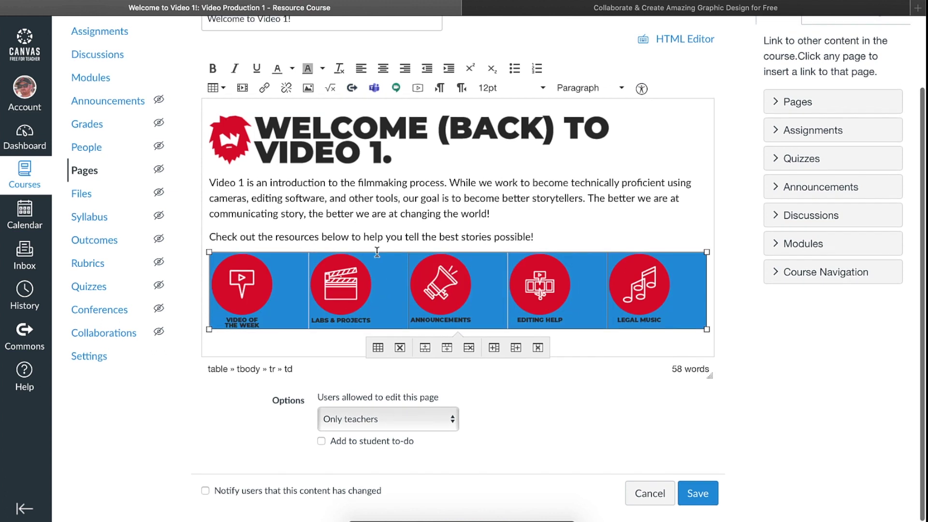
left_click(384, 73)
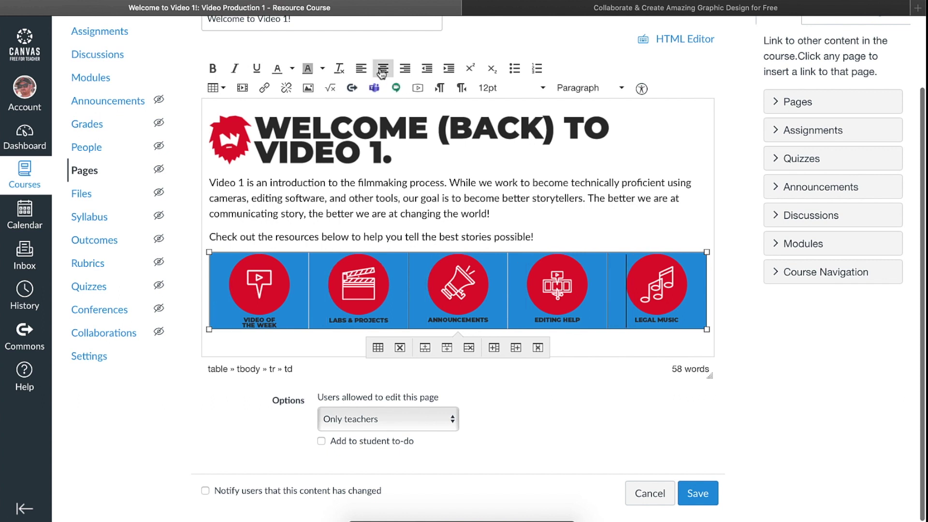
left_click(597, 230)
scroll(458, 255, "up", 1)
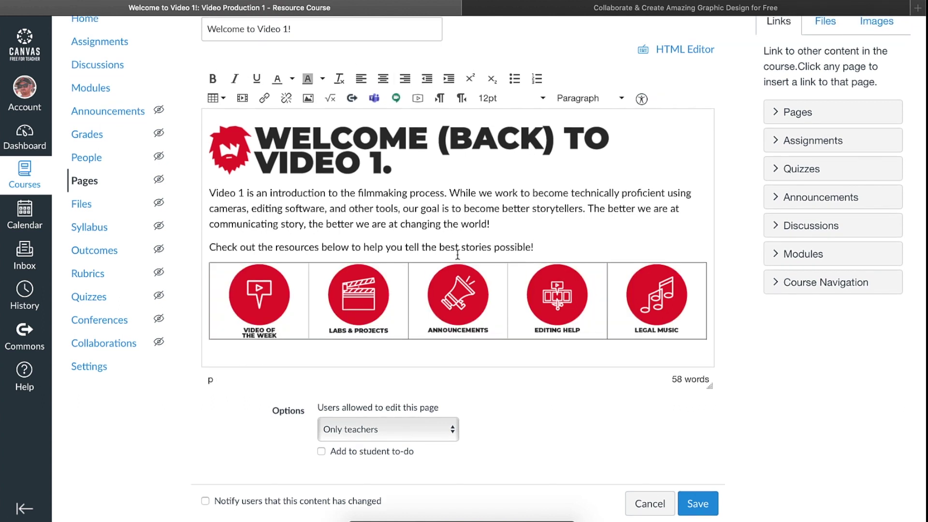
Link the Video of the Week icon to the course's Discussions page using that page's copied URL
scroll(458, 254, "down", 1)
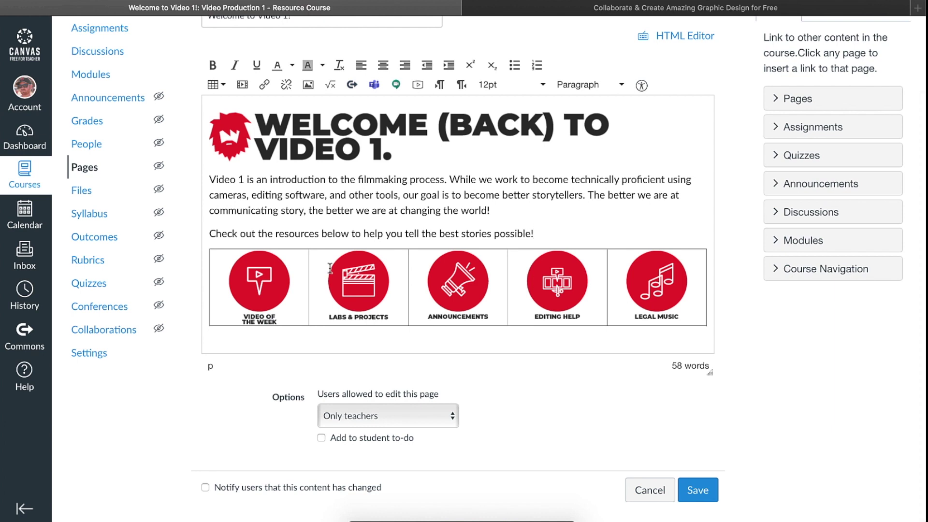
left_click(258, 278)
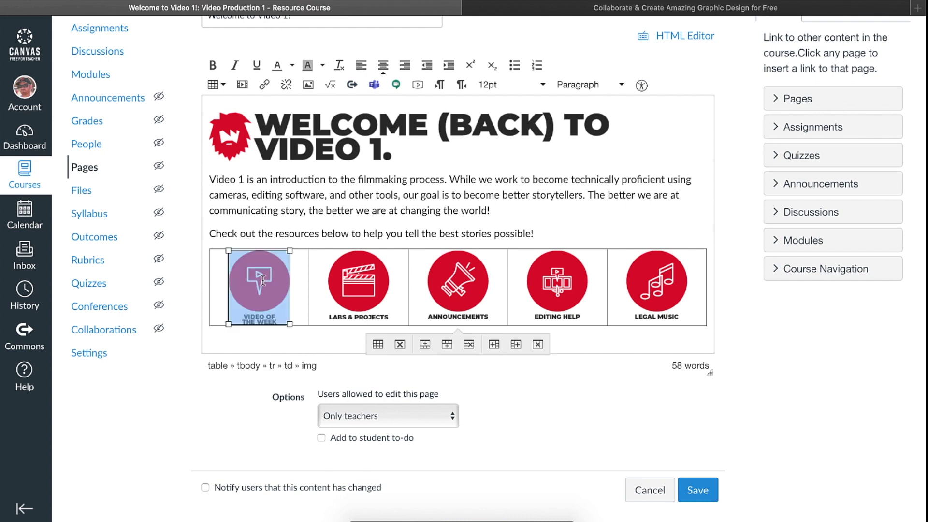
scroll(266, 283, "up", 1)
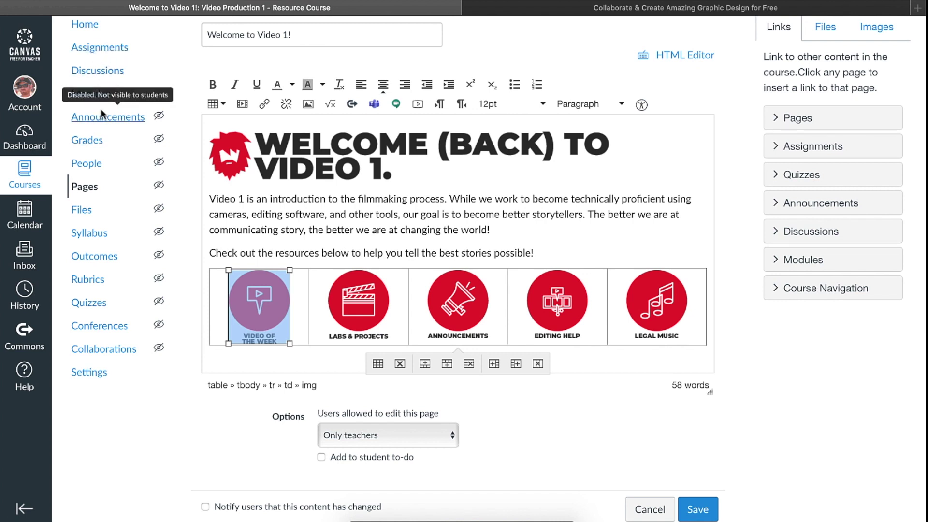
right_click(99, 72)
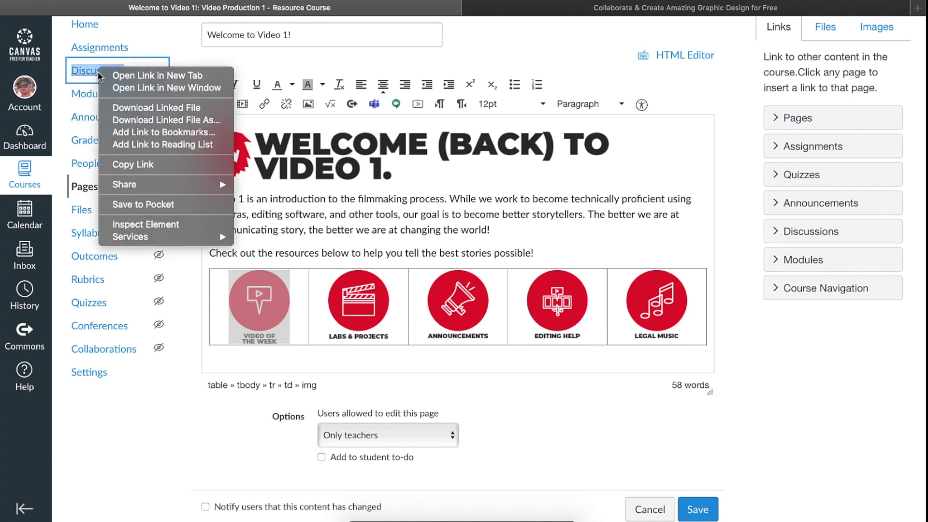
left_click(140, 164)
left_click(269, 289)
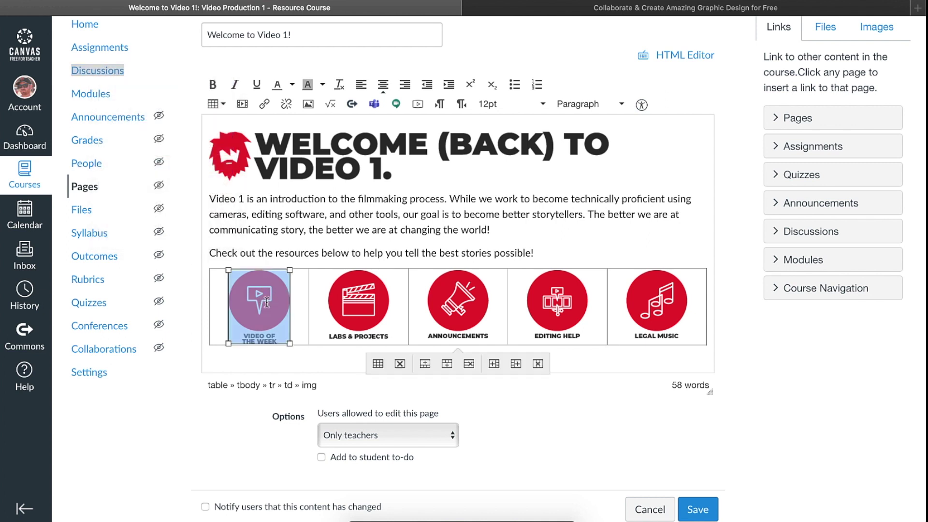
left_click(265, 104)
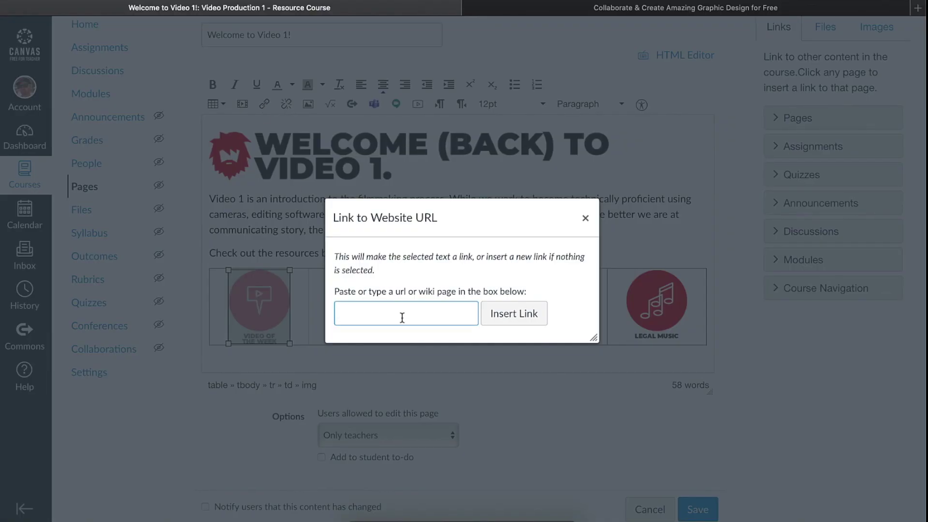
key("super+v")
left_click(514, 314)
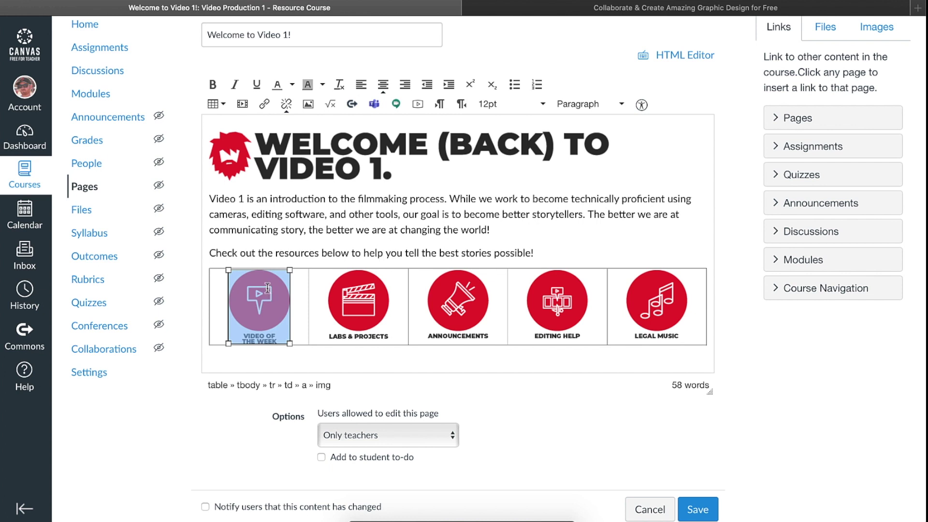
Link the Labs & Projects icon to the course's Modules page using that page's copied URL
left_click(363, 311)
scroll(364, 294, "up", 1)
right_click(90, 106)
left_click(126, 194)
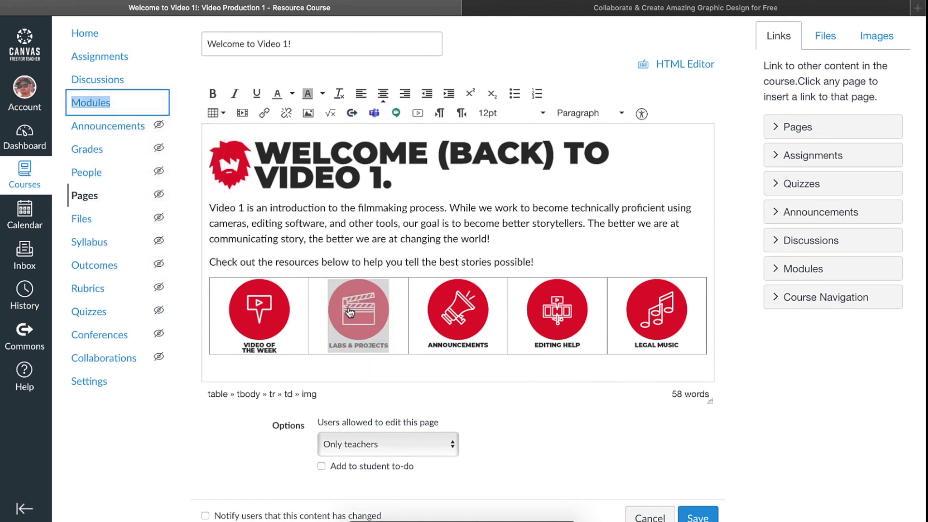
left_click(344, 310)
left_click(264, 114)
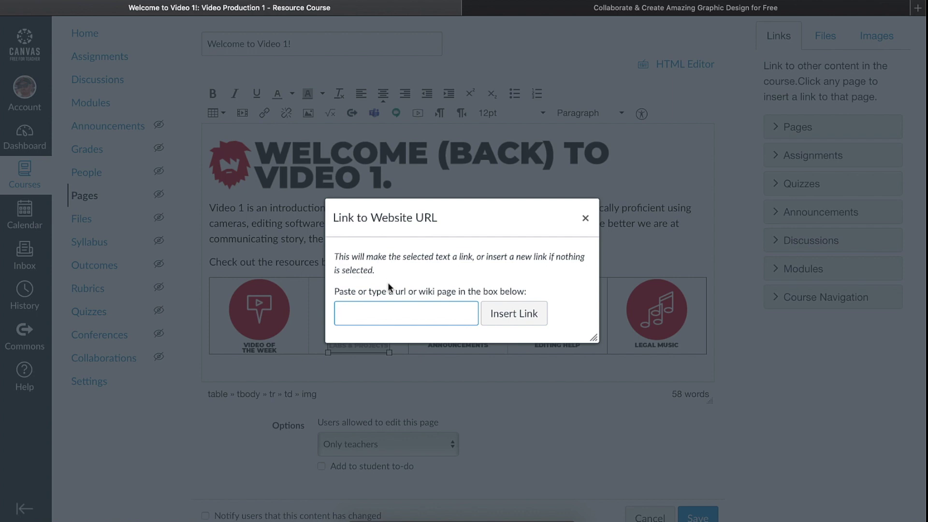
key("ctrl+v")
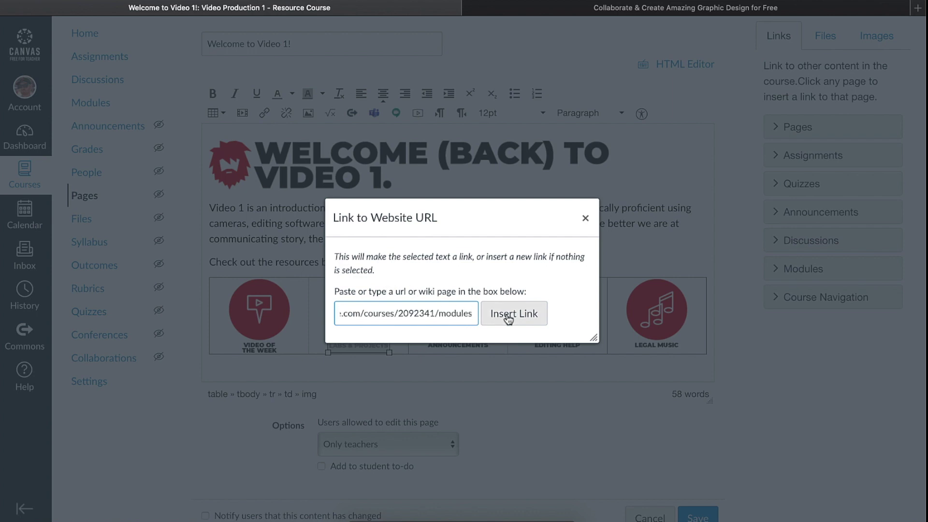
left_click(488, 314)
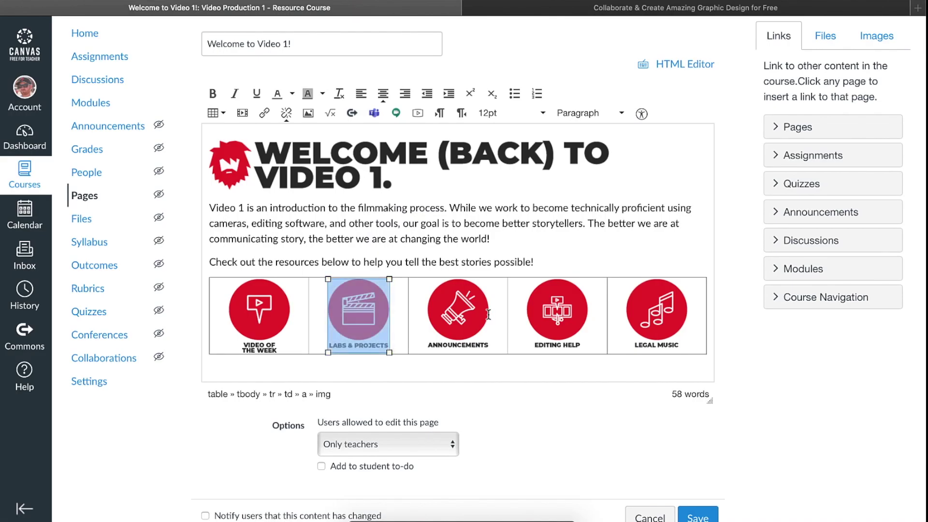
Link the Editing Help icon to the course page "5.2: Editing Workflow"
left_click(557, 312)
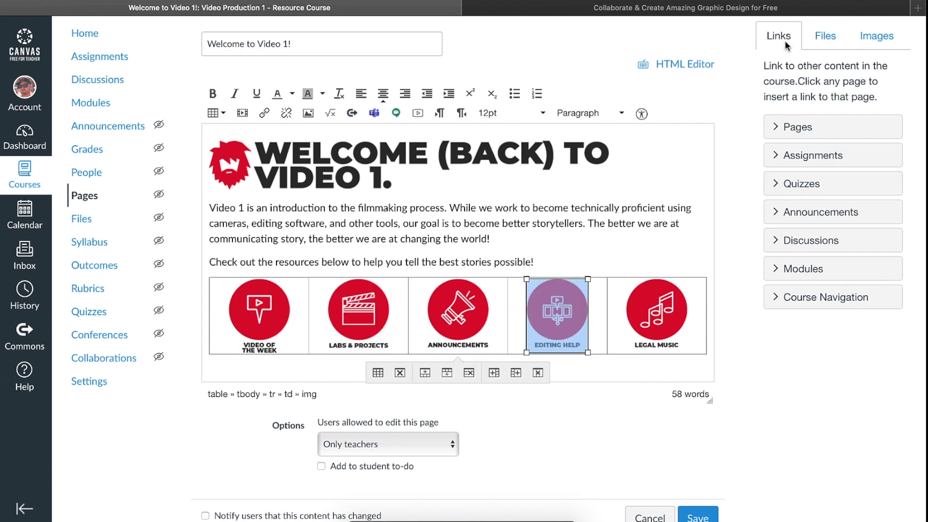
left_click(777, 134)
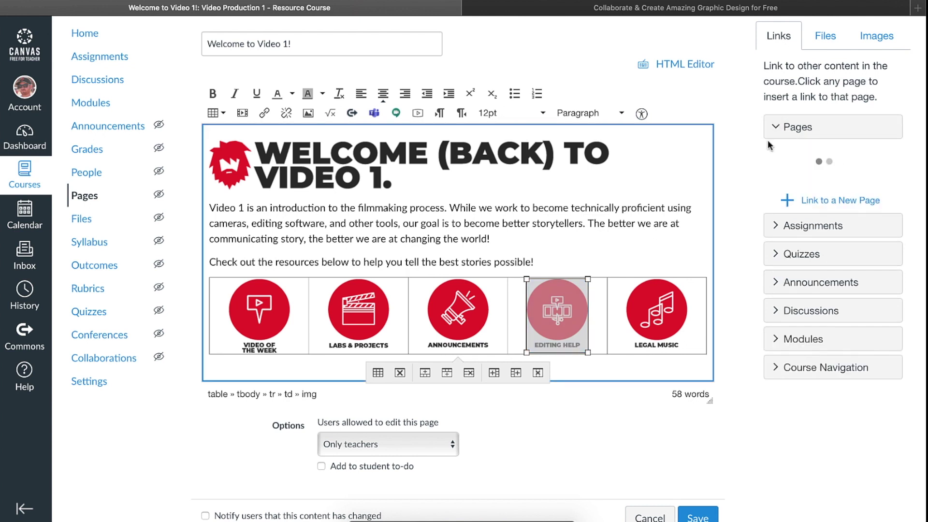
scroll(866, 265, "down", 4)
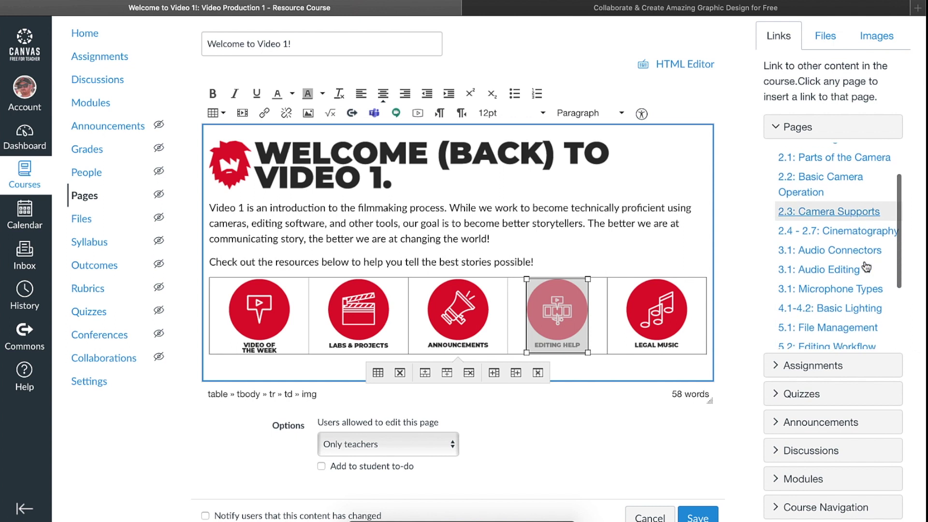
left_click(805, 305)
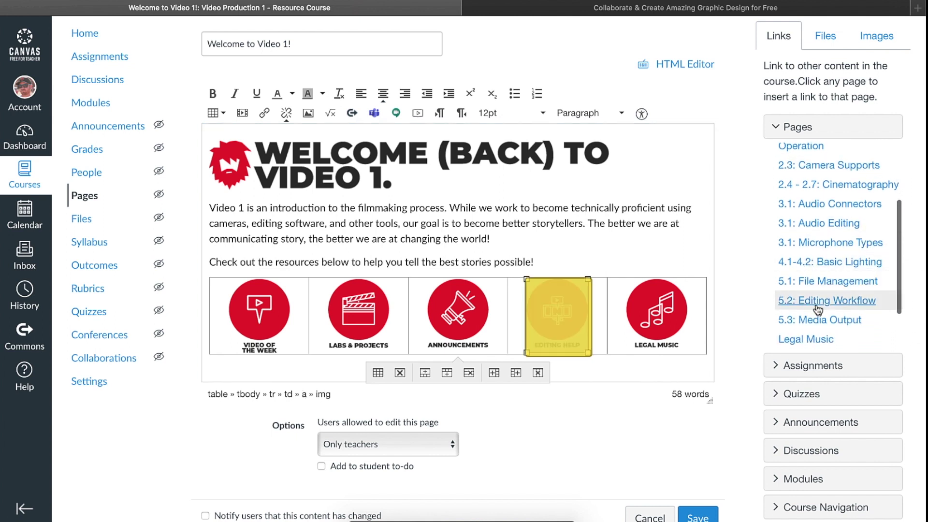
Link the Legal Music icon to the course page "Legal Music"
left_click(662, 313)
scroll(851, 197, "down", 3)
left_click(804, 280)
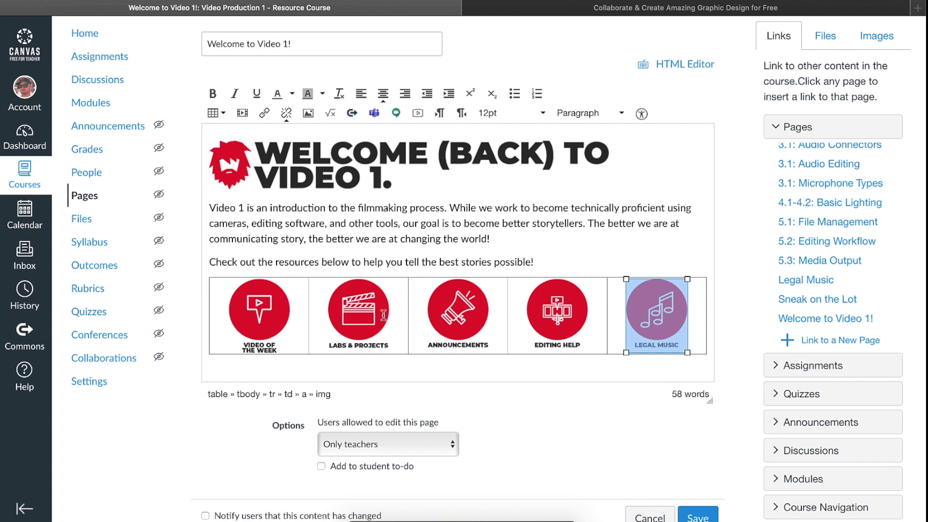
Set the resource table's border color to transparent in its table properties
left_click(221, 115)
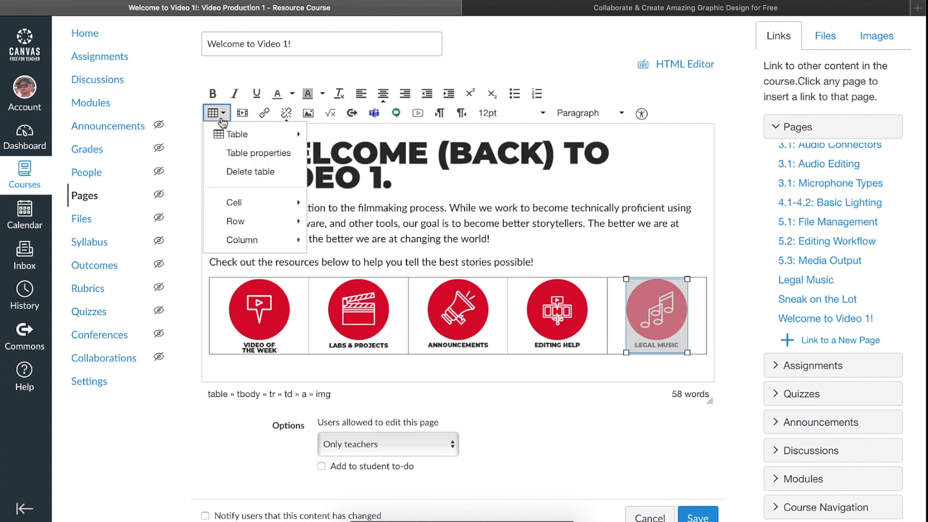
left_click(252, 154)
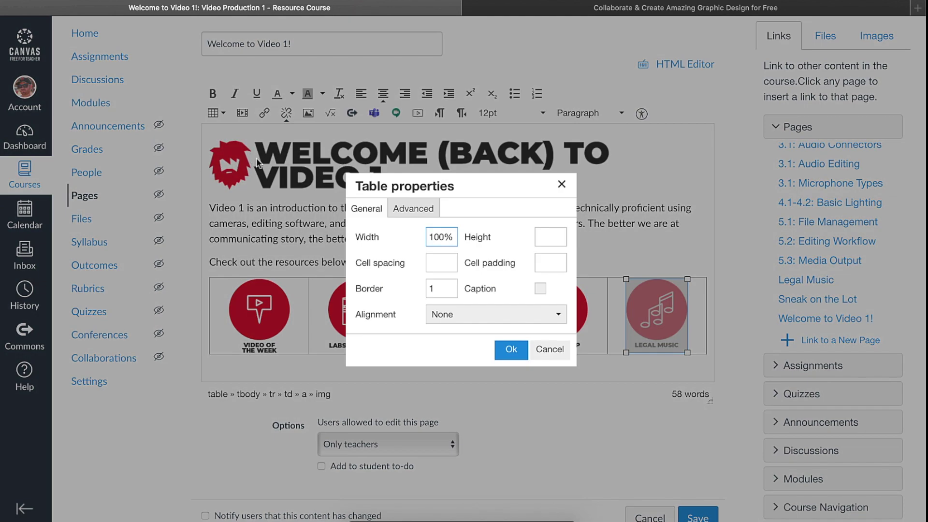
left_click(414, 211)
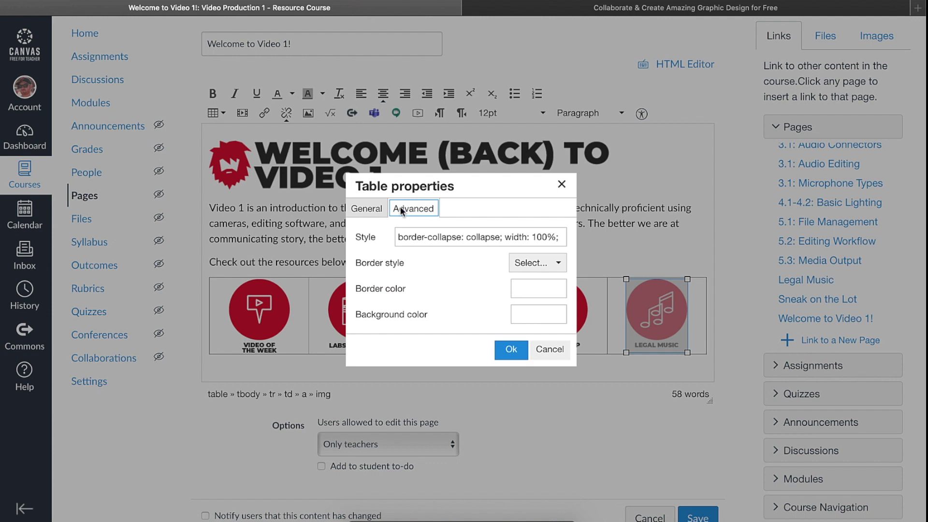
left_click(529, 290)
type("transparent")
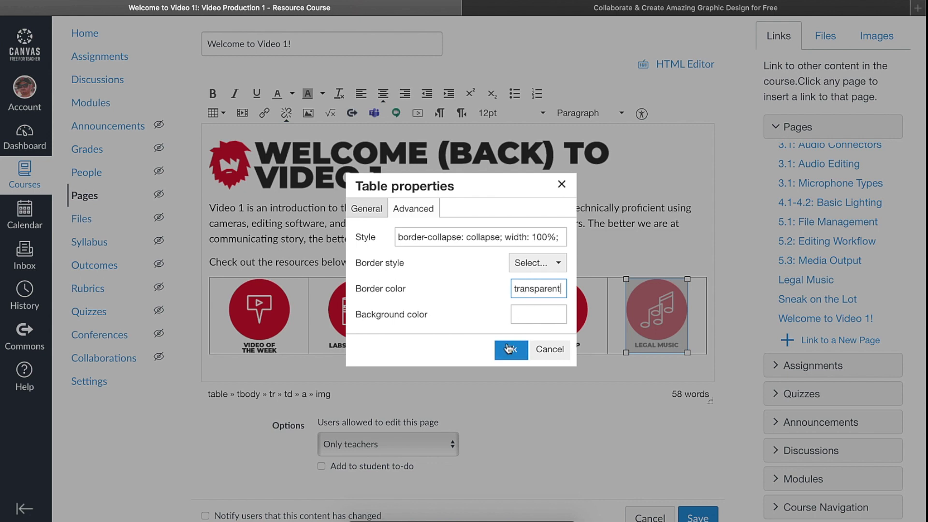
Set the resource table's width to 65% with center alignment, apply the table properties and deselect the icon
left_click(376, 213)
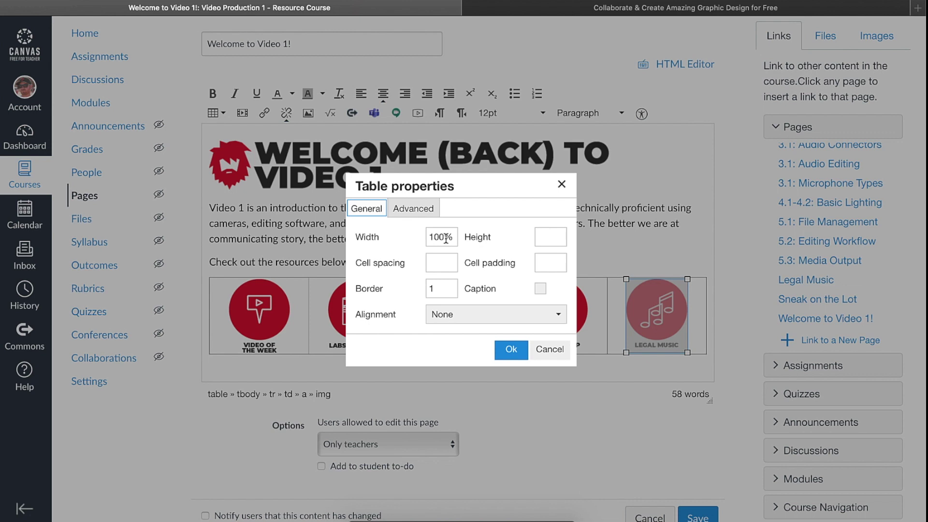
left_click_drag(446, 238, 428, 237)
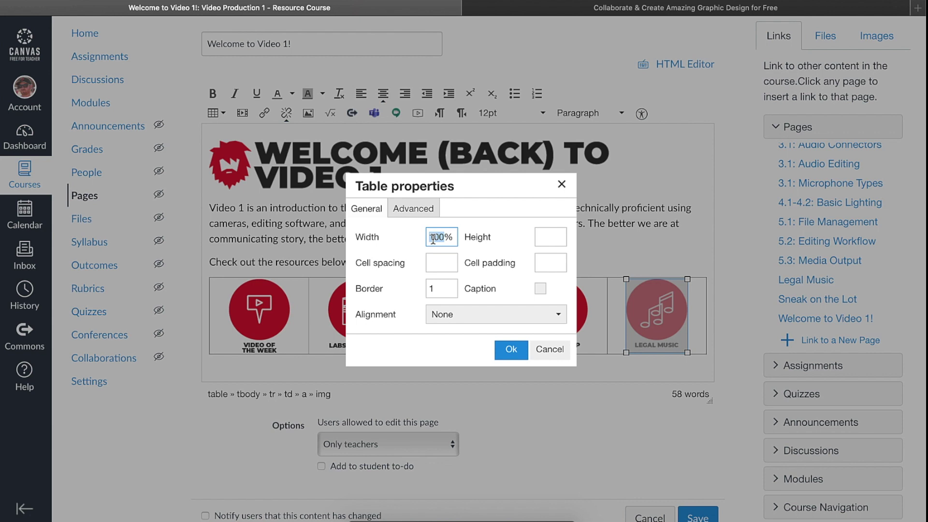
type("65")
left_click(457, 319)
left_click(451, 373)
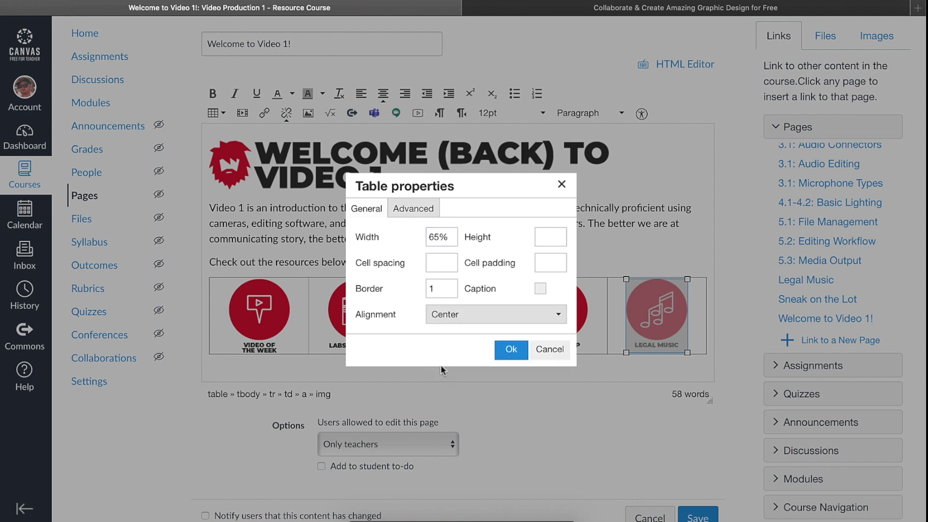
left_click(511, 352)
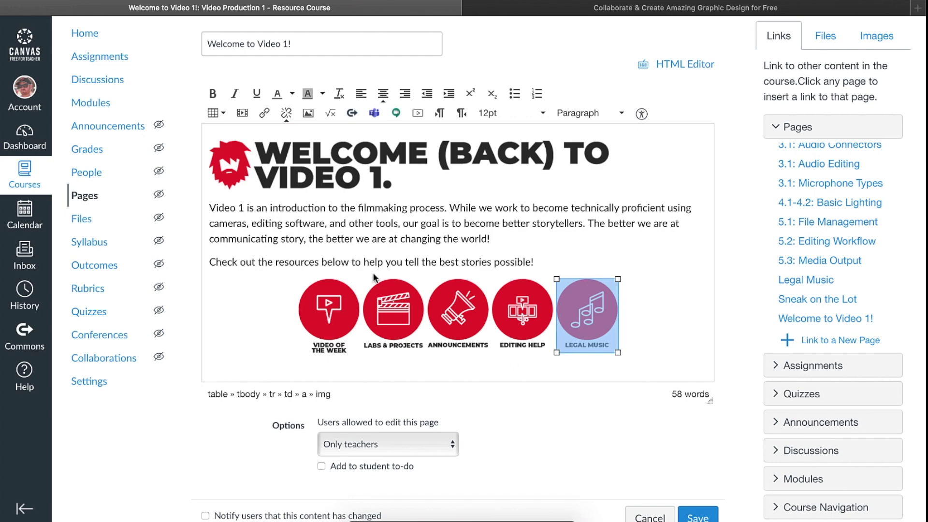
left_click(661, 320)
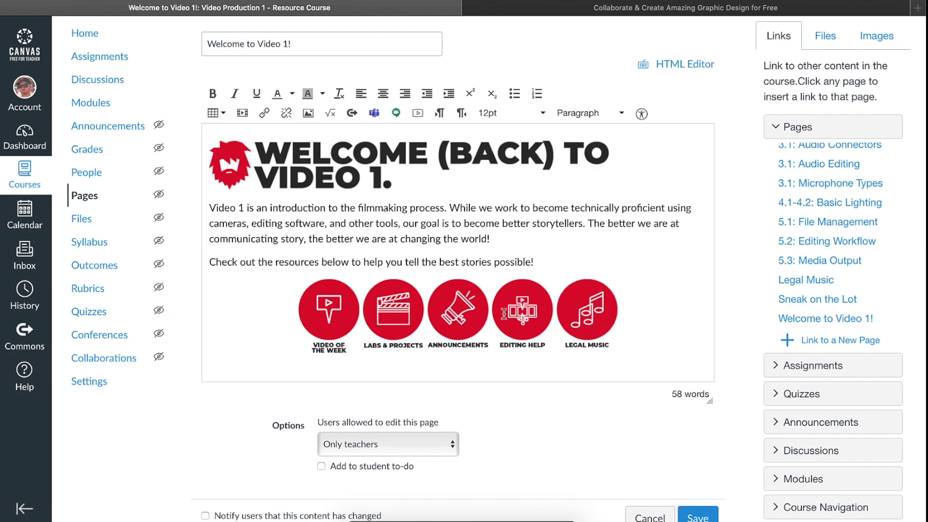
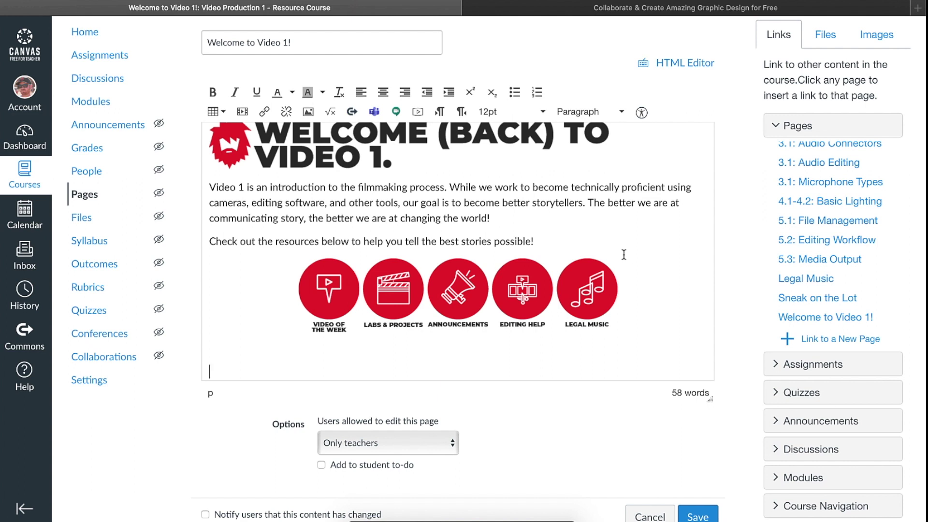
scroll(605, 253, "up", 1)
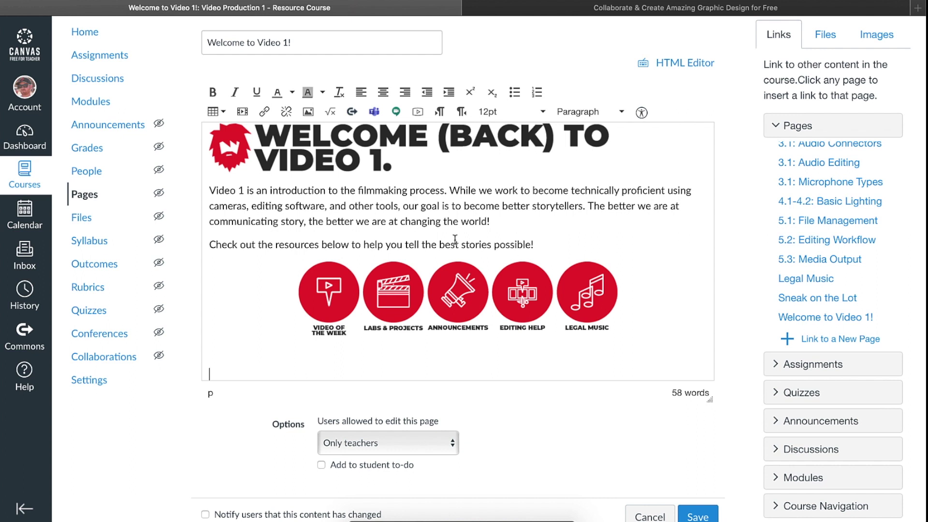
Insert a one-row, three-column table below the resource icons and place the Instagram, YouTube and Spotify images in its cells
left_click(213, 111)
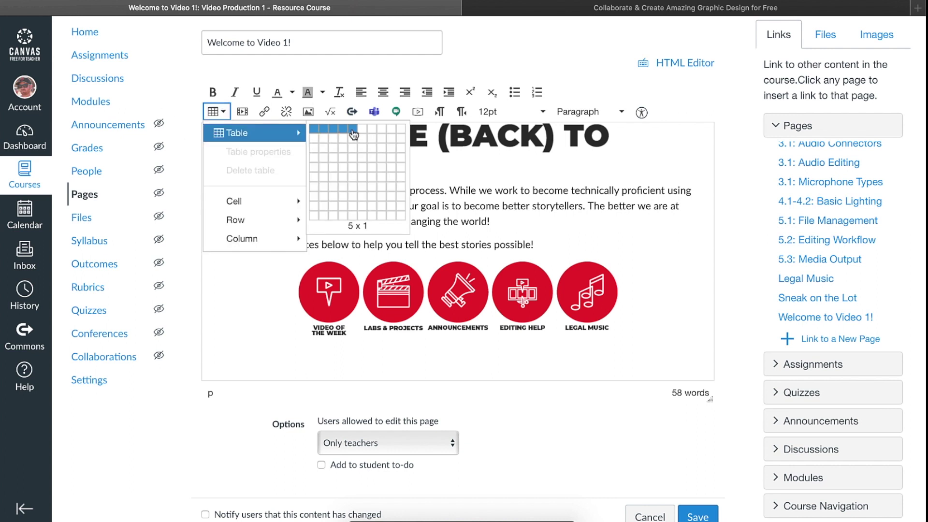
left_click(333, 129)
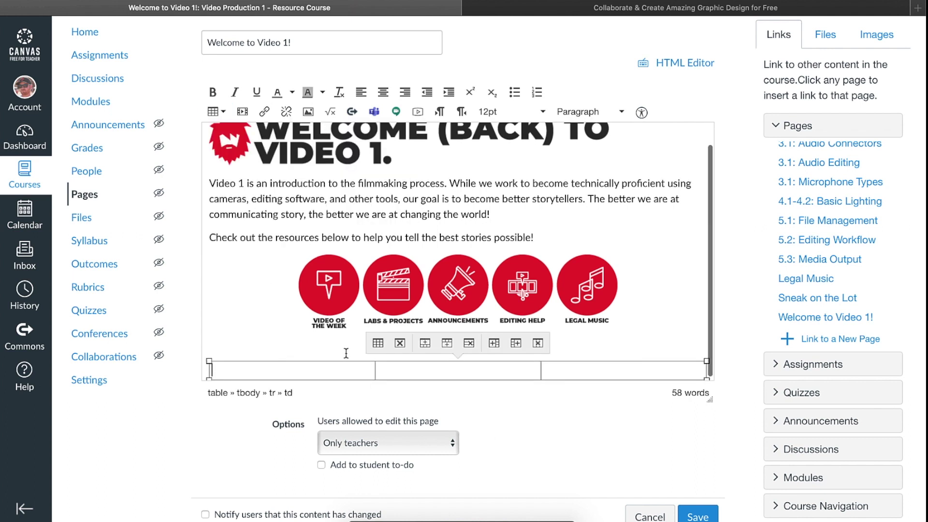
left_click(873, 35)
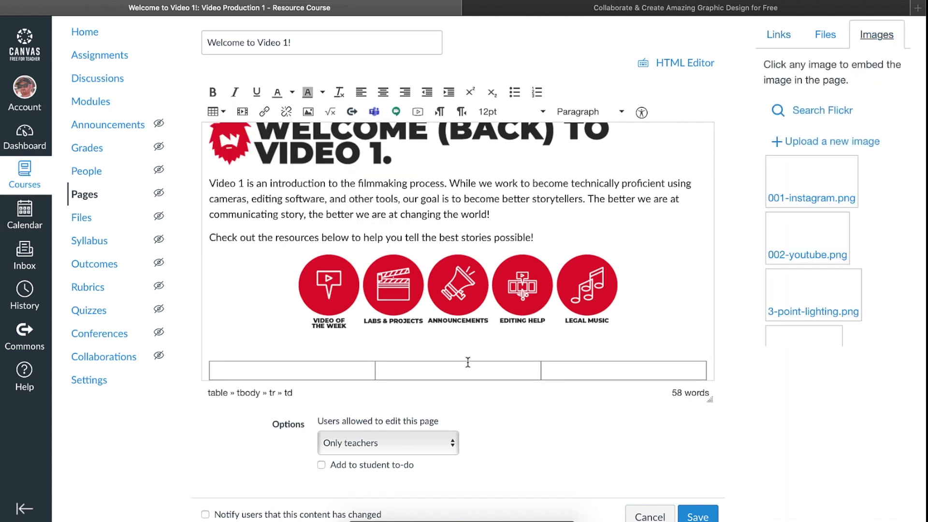
left_click(359, 373)
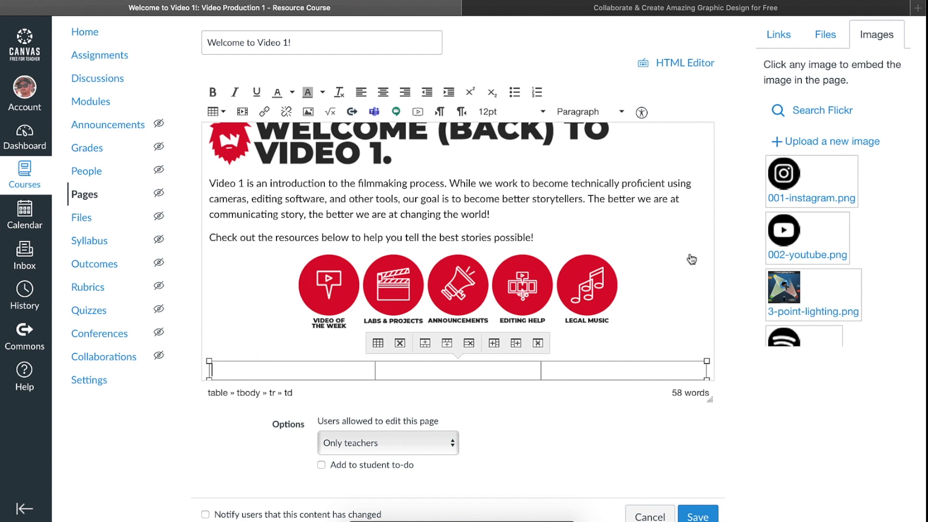
left_click(792, 193)
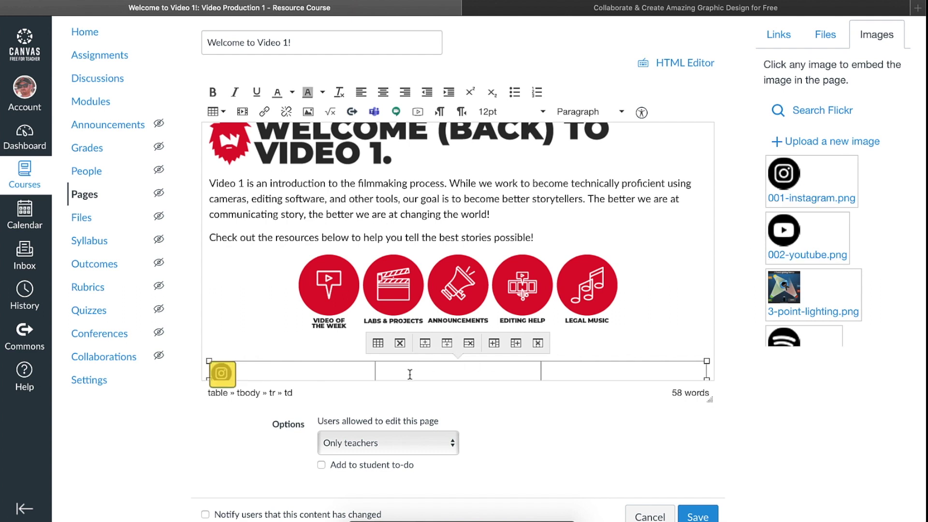
left_click(807, 255)
left_click(599, 370)
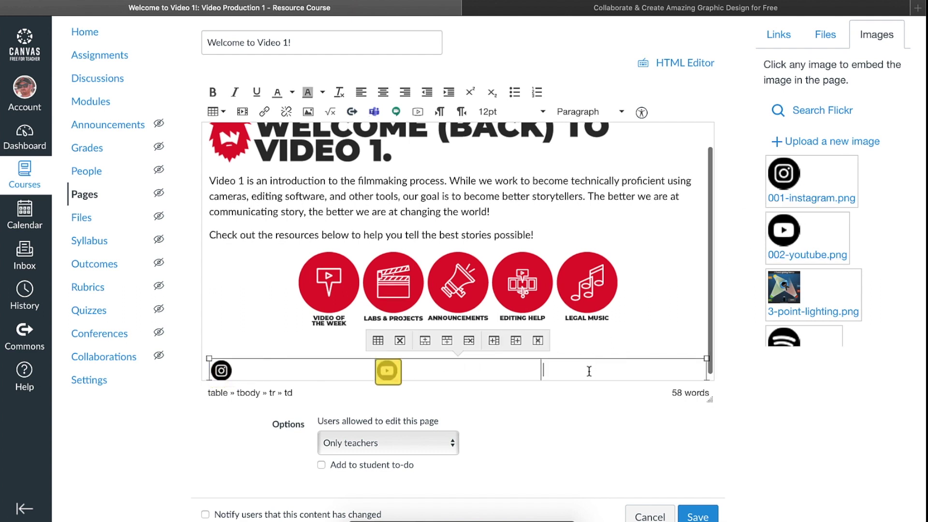
left_click(792, 334)
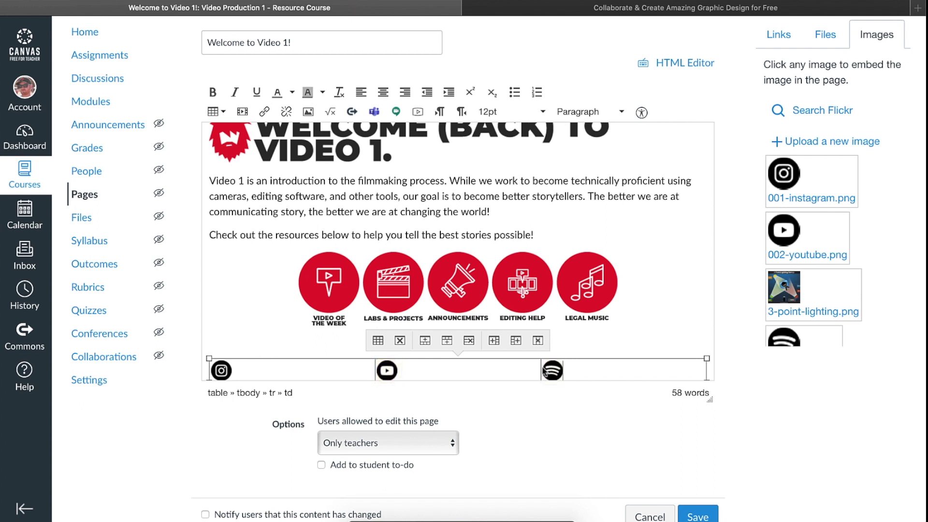
Link the Instagram icon in the new table to instagram.com
left_click(221, 370)
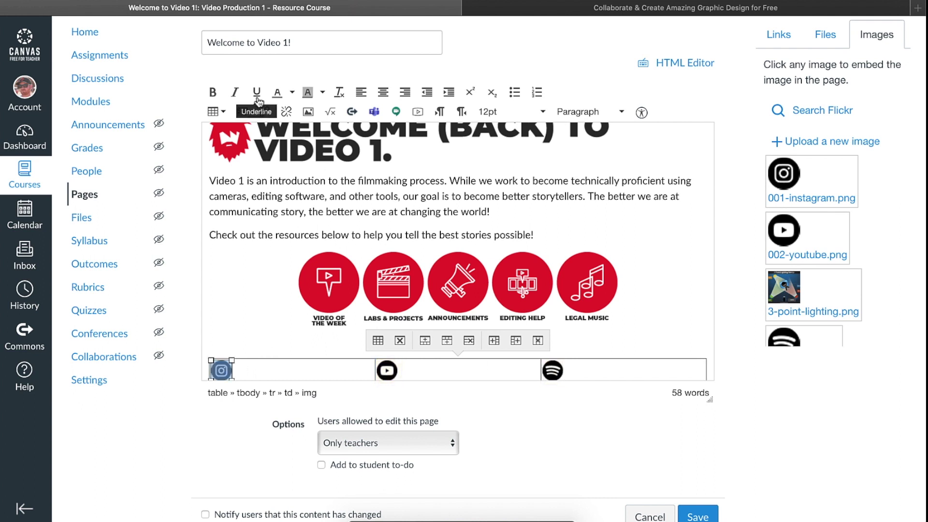
left_click(265, 112)
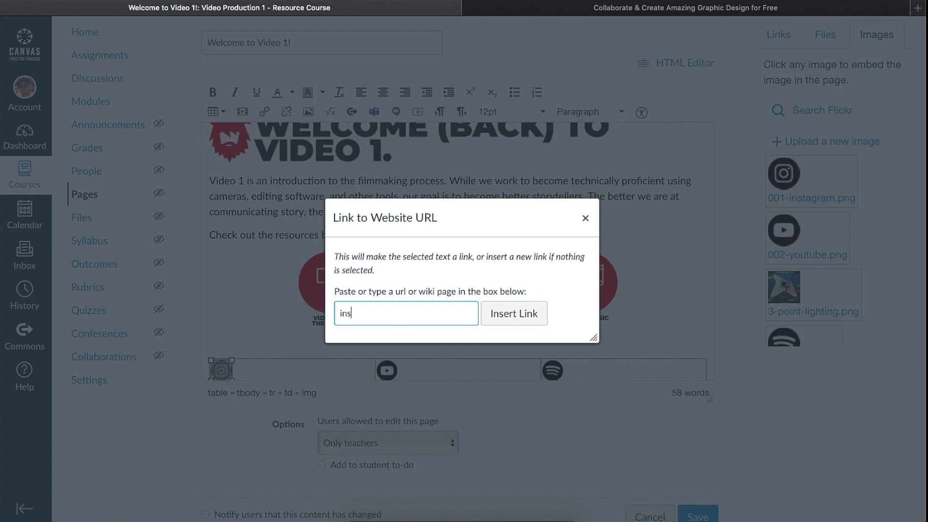
type("instagram.com")
key("Return")
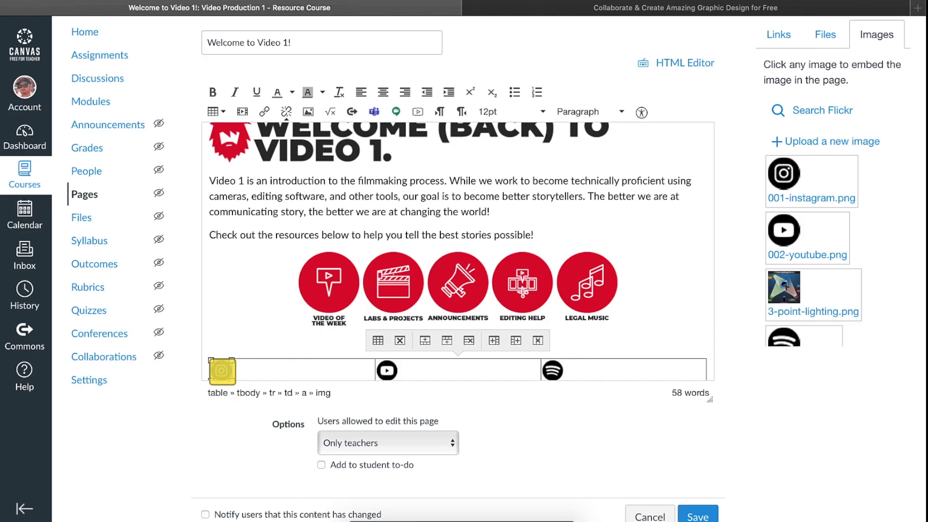
Link the YouTube icon in the middle cell to youtube.com
left_click(387, 371)
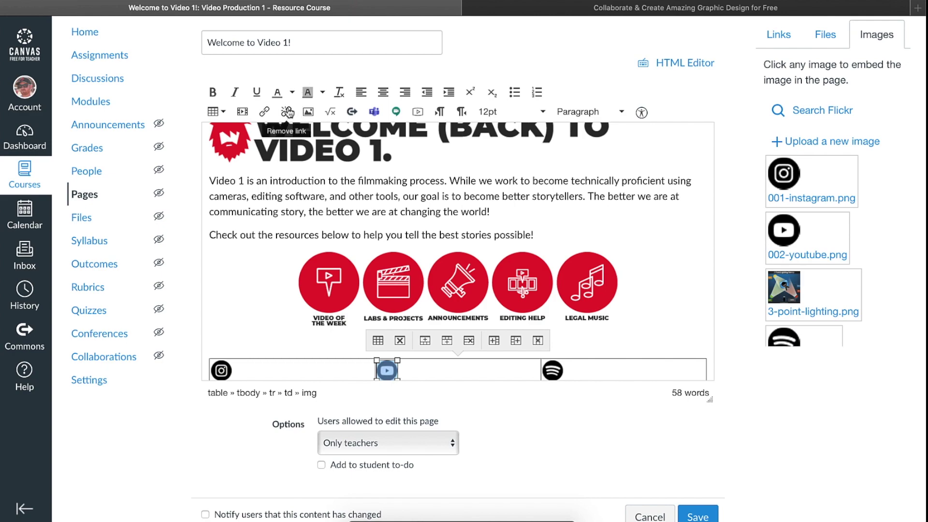
left_click(265, 113)
type("youtube.com")
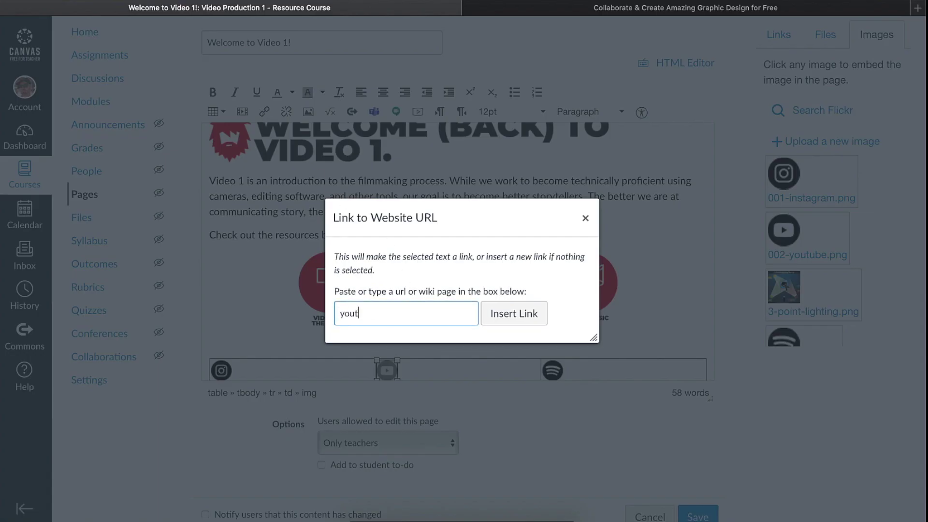
key("Return")
Link the Spotify icon in the last cell to spotify.com
left_click(552, 371)
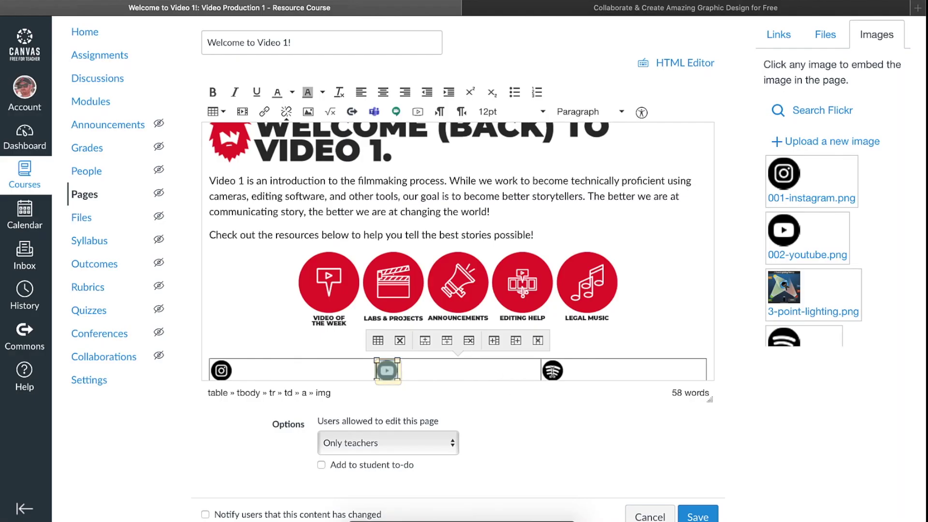
left_click(264, 112)
type("spotify.com")
key("Return")
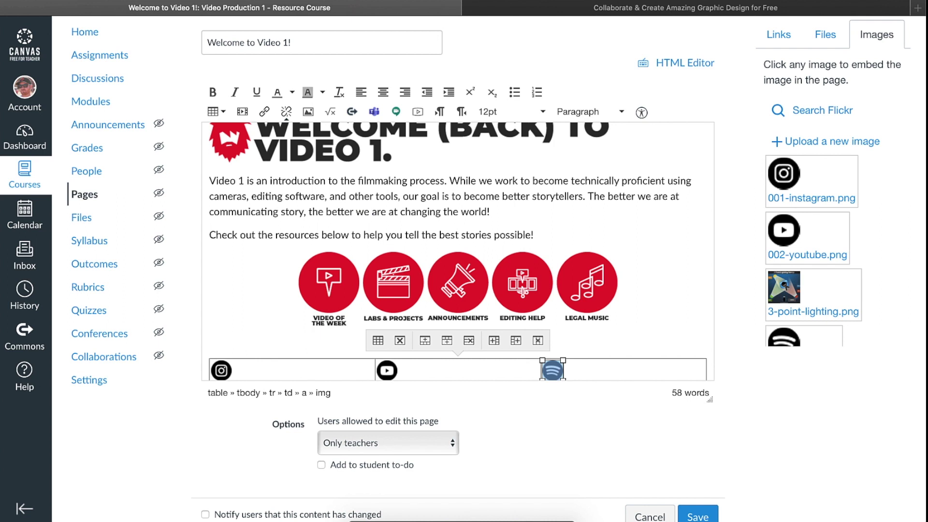
Center the three social media icons within their cells and reduce the table's width in its table properties
left_click_drag(315, 372, 578, 366)
left_click(382, 92)
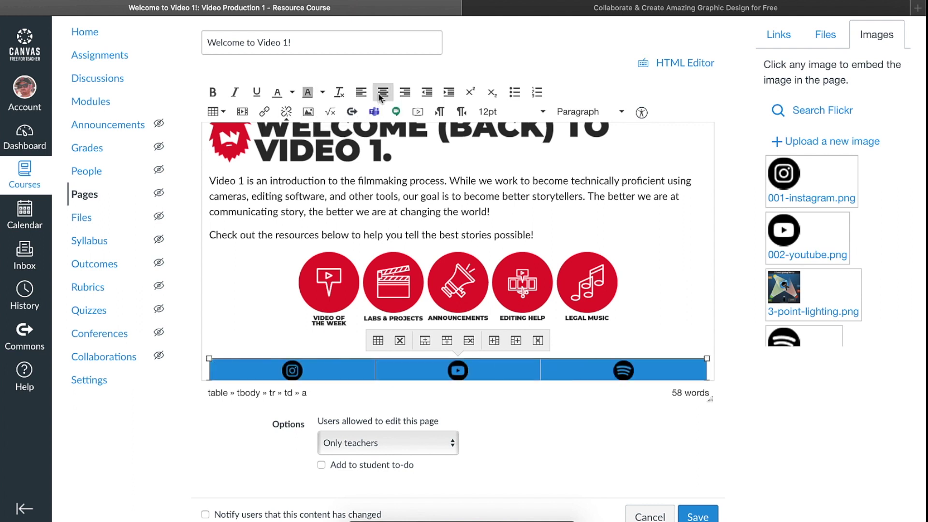
left_click(216, 112)
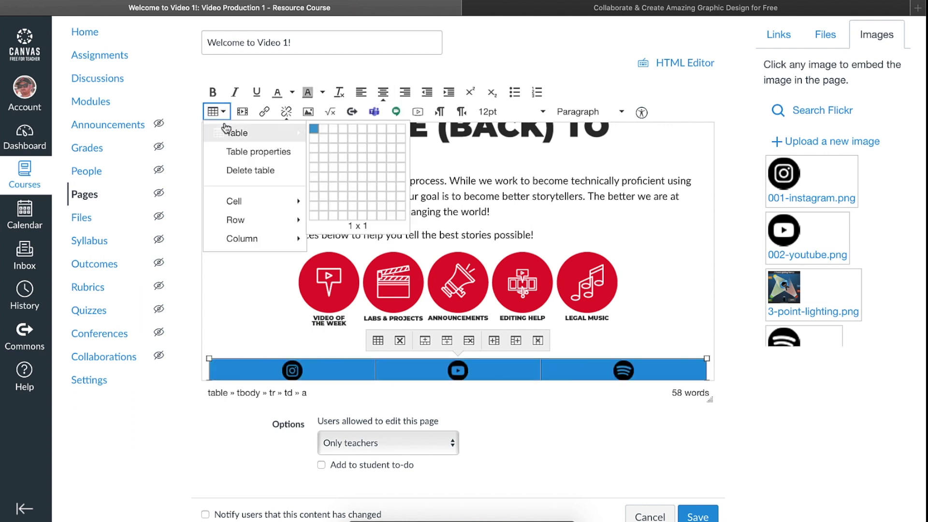
left_click(229, 150)
left_click_drag(455, 239, 421, 239)
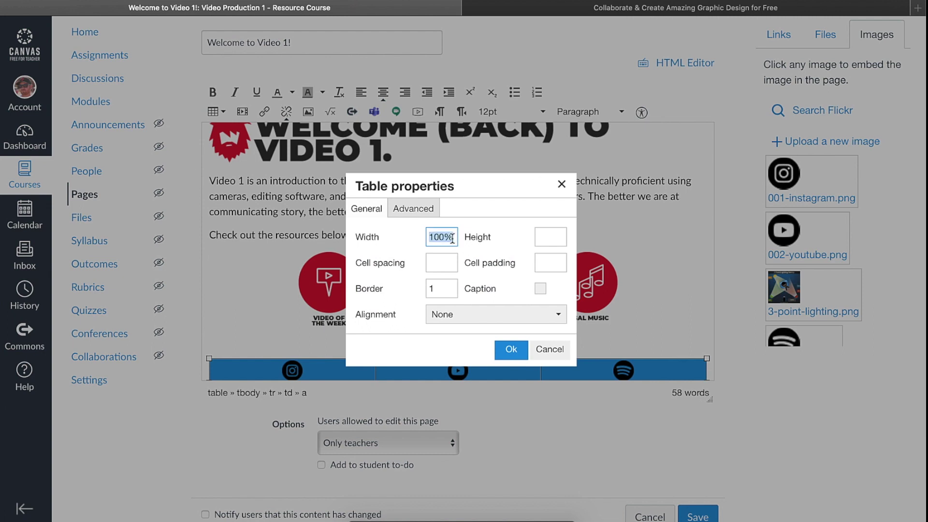
type("5")
key("Tab")
Set the social media table's alignment to center, make its border invisible and save the page
left_click(451, 315)
left_click(453, 373)
left_click(414, 208)
left_click(524, 286)
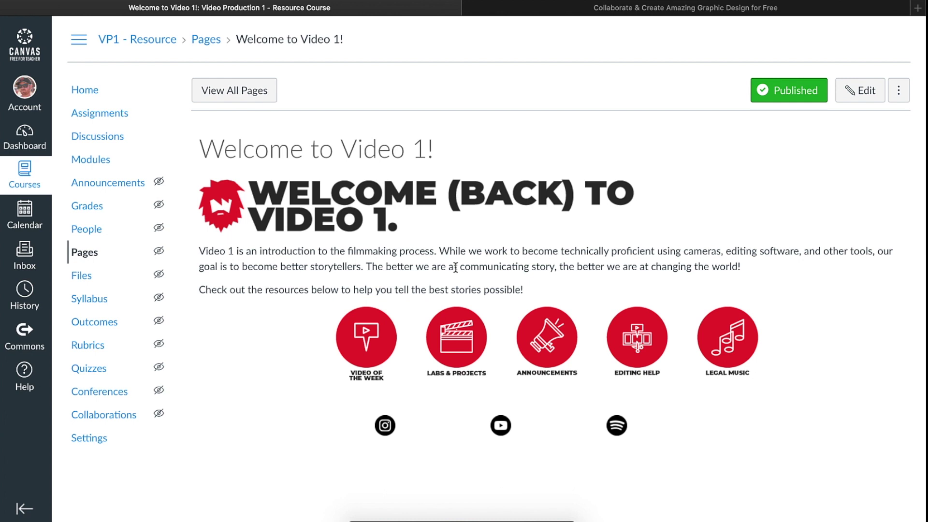
Set the "Welcome to Video 1!" page as the front page in the course's list of pages
left_click(88, 255)
scroll(524, 284, "down", 5)
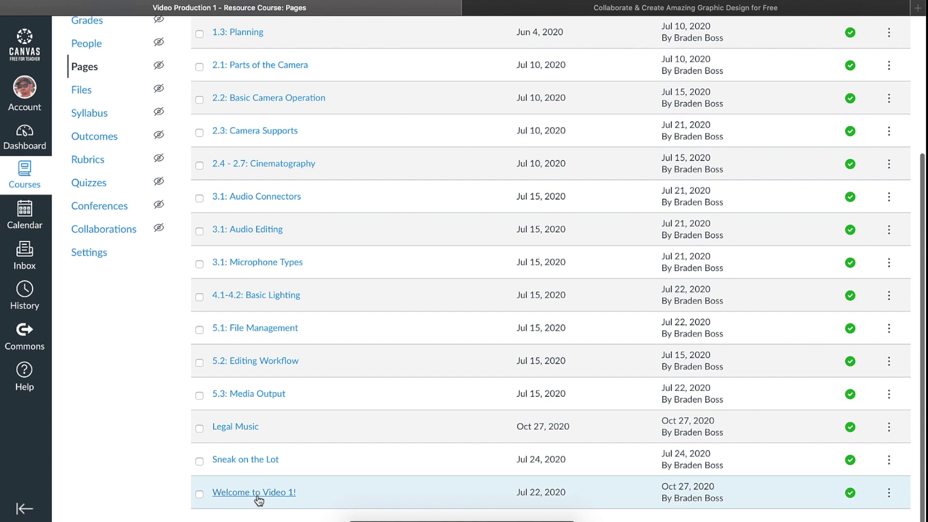
left_click(888, 493)
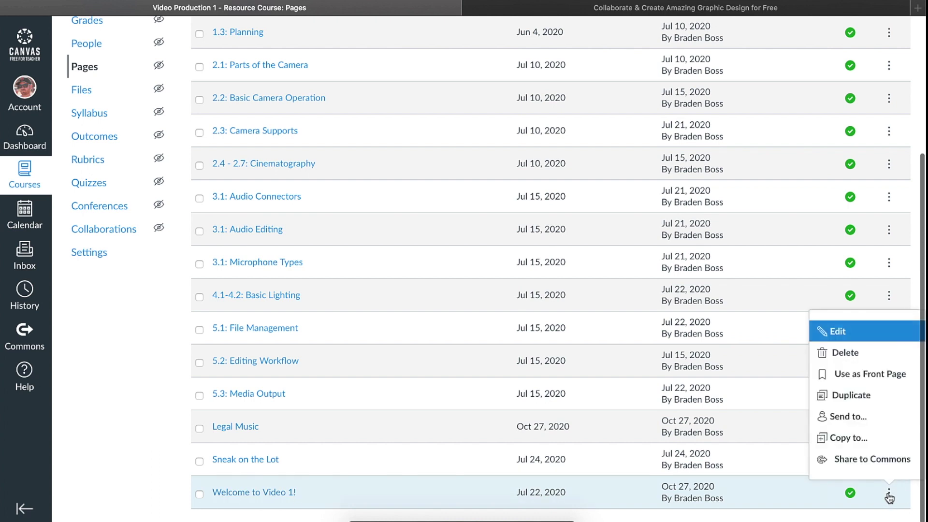
left_click(856, 381)
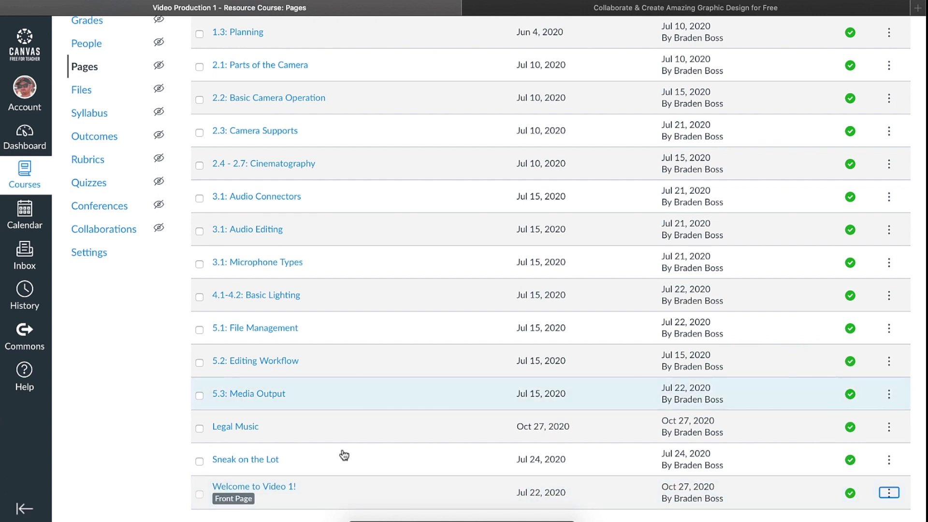
Choose Pages Front Page, "Welcome to Video 1!", as the content displayed on the course home page
scroll(314, 480, "up", 3)
scroll(313, 480, "up", 3)
left_click(85, 91)
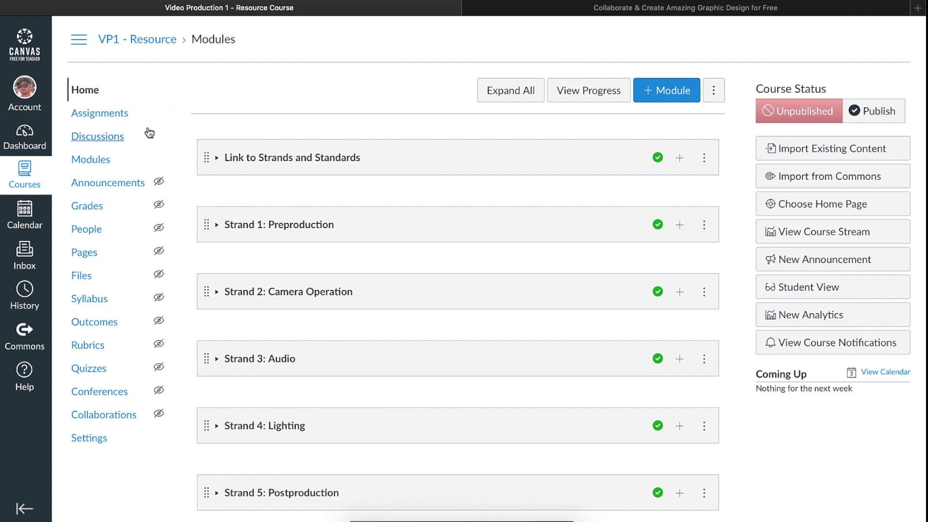
left_click(807, 204)
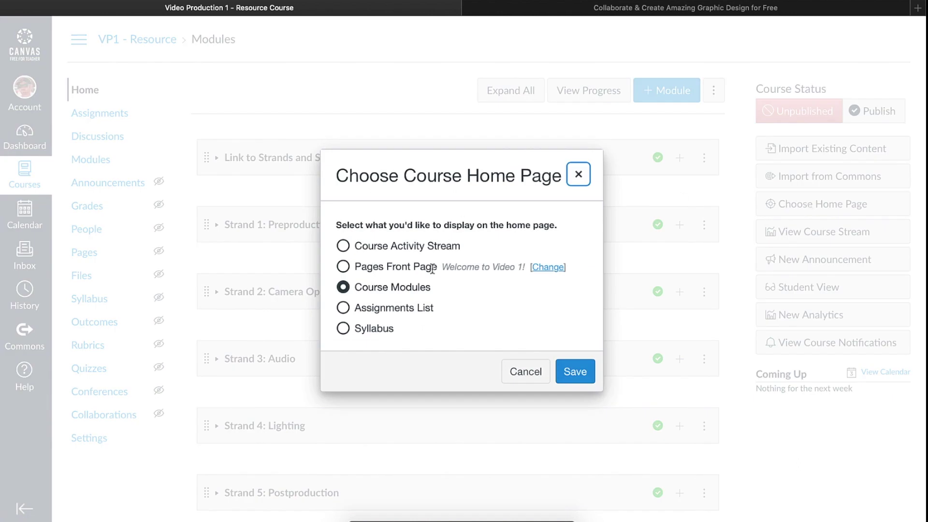
left_click(343, 266)
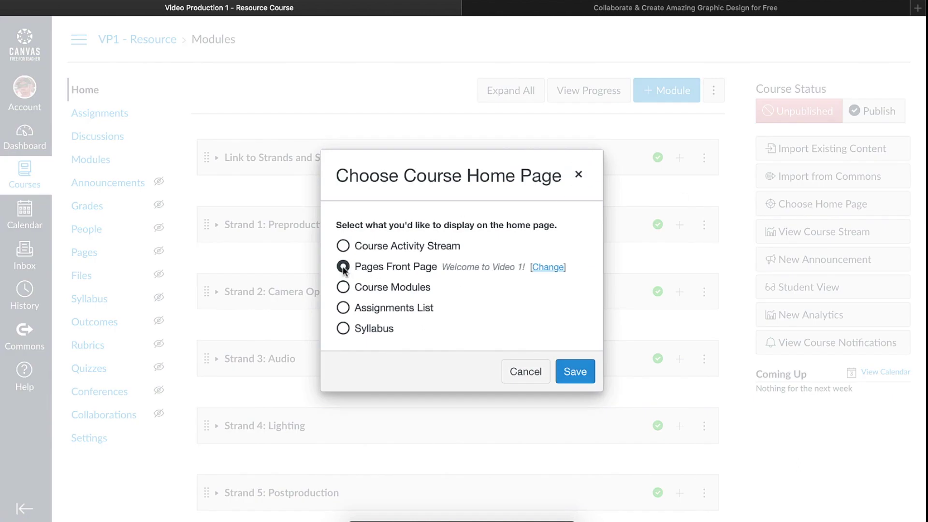